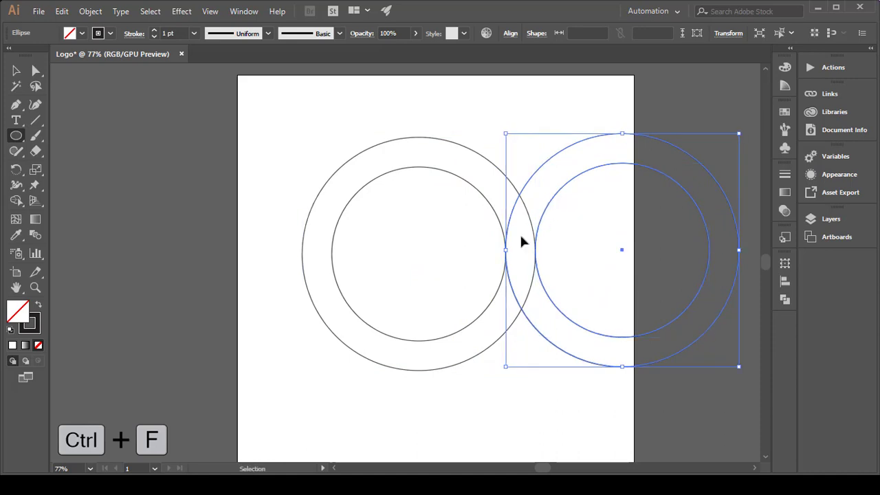
# Select both pairs of concentric circles and align them on their vertical centres
pyautogui.hscroll(3, 523, 237)
pyautogui.hotkey('ctrl', 'a')
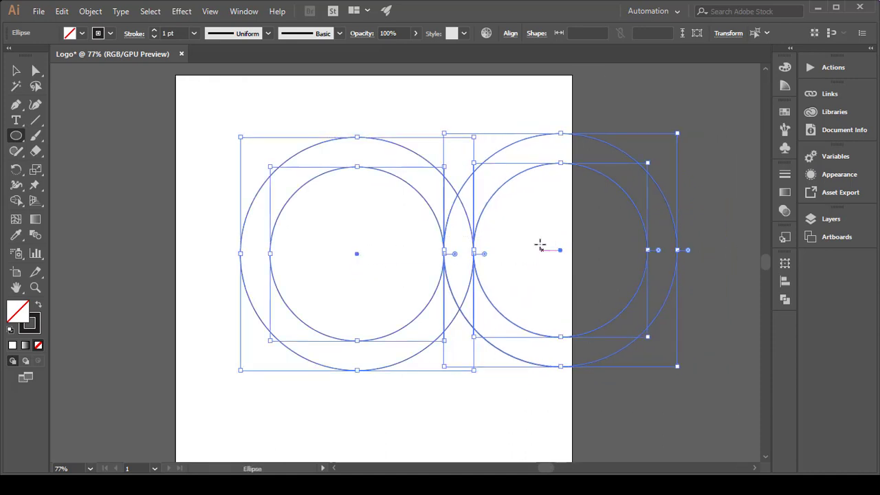
pyautogui.click(513, 34)
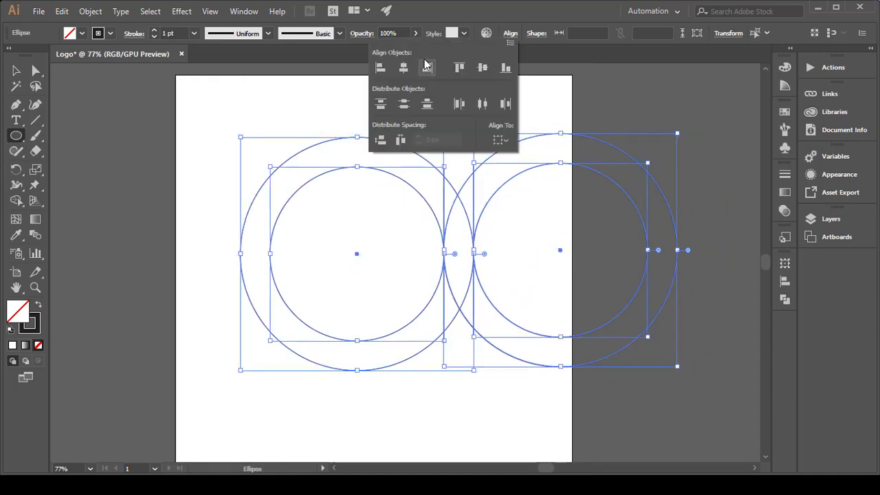
pyautogui.click(466, 66)
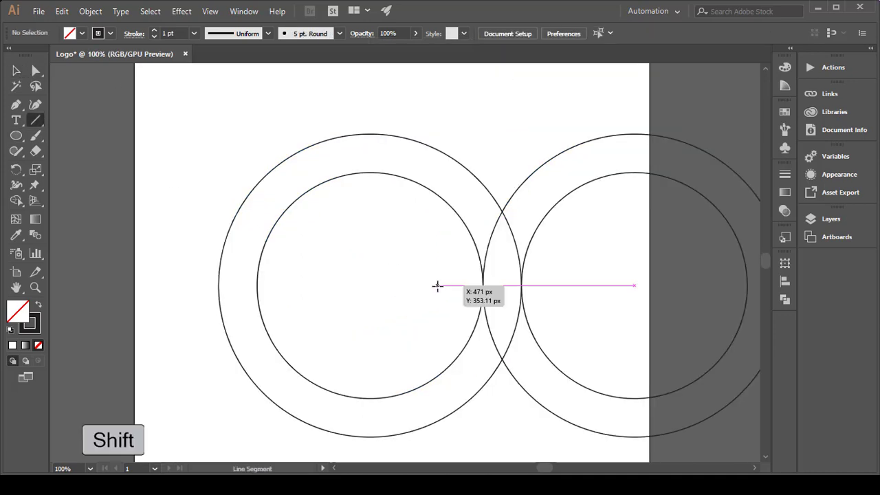
# Draw a horizontal line through the rings' touching points and a 225° diagonal line across the lower part of the right ring
pyautogui.moveTo(437, 286); pyautogui.dragTo(597, 285)
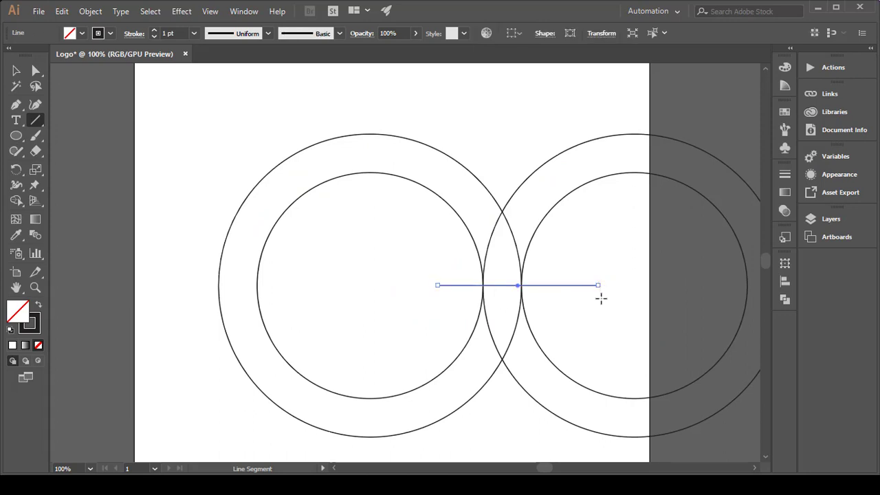
pyautogui.hotkey('ctrl', 'f')
pyautogui.scroll(-1, 580, 367)
pyautogui.moveTo(582, 315); pyautogui.dragTo(524, 370)
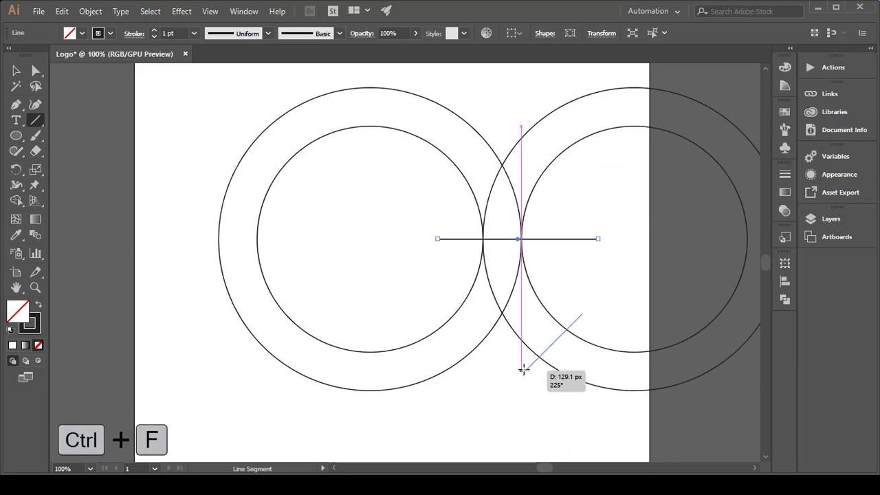
pyautogui.moveTo(524, 370); pyautogui.dragTo(525, 370)
pyautogui.hotkey('ctrl', 'shift', 'a')
pyautogui.scroll(2, 563, 326)
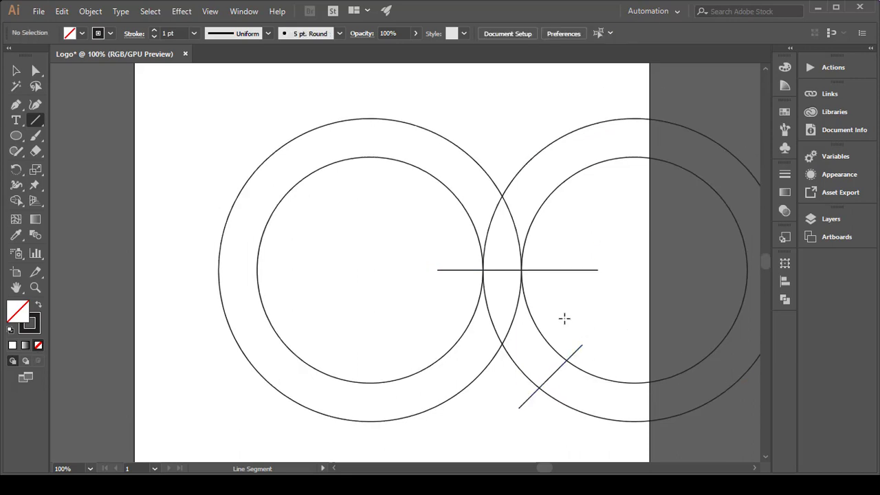
# Draw a guide line from the lower crossing of the outer circles to where the diagonal line meets the right inner circle
pyautogui.scroll(-1, 563, 317)
pyautogui.hscroll(2, 558, 309)
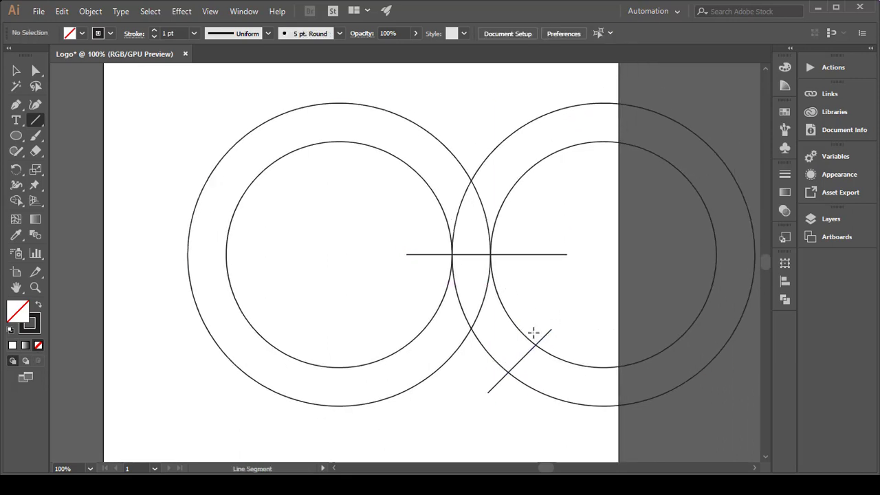
pyautogui.scroll(3, 536, 336)
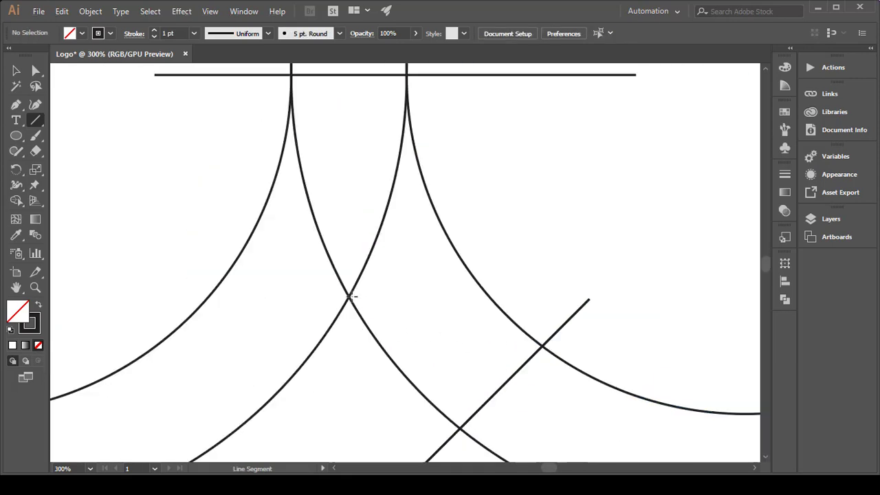
pyautogui.moveTo(350, 297); pyautogui.dragTo(543, 346)
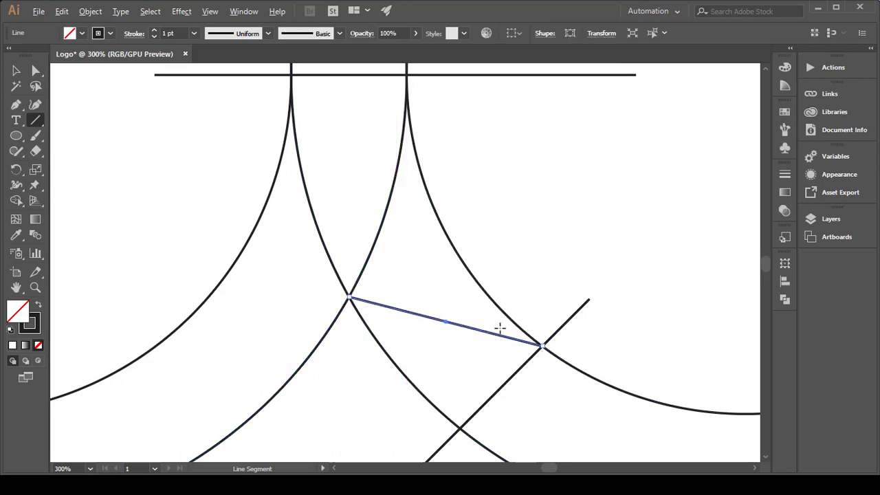
pyautogui.scroll(-2, 500, 328)
pyautogui.scroll(1, 416, 301)
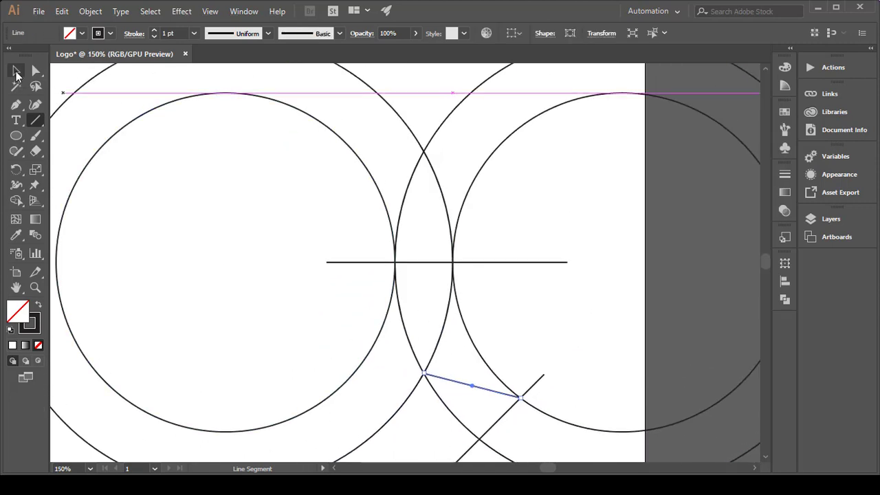
# Copy the guide line so it runs from the upper crossing of the outer circles to the left inner circle
pyautogui.click(16, 71)
pyautogui.moveTo(495, 392); pyautogui.dragTo(399, 147)
pyautogui.scroll(2, 364, 147)
pyautogui.scroll(2, 320, 154)
pyautogui.hotkey('ctrl', 'shift', 'a')
# Draw a 45° diagonal line through the copied guide's end on the left inner circle, cutting across the left ring
pyautogui.press('\\')
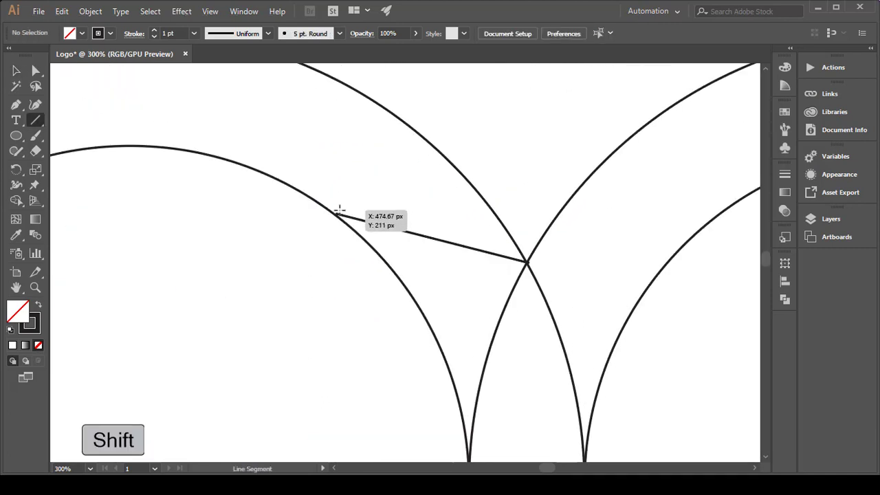
pyautogui.moveTo(336, 215)
pyautogui.mouseDown()
pyautogui.moveTo(370, 169)
pyautogui.moveTo(479, 83)
pyautogui.mouseUp()
pyautogui.moveTo(479, 83); pyautogui.dragTo(317, 234)
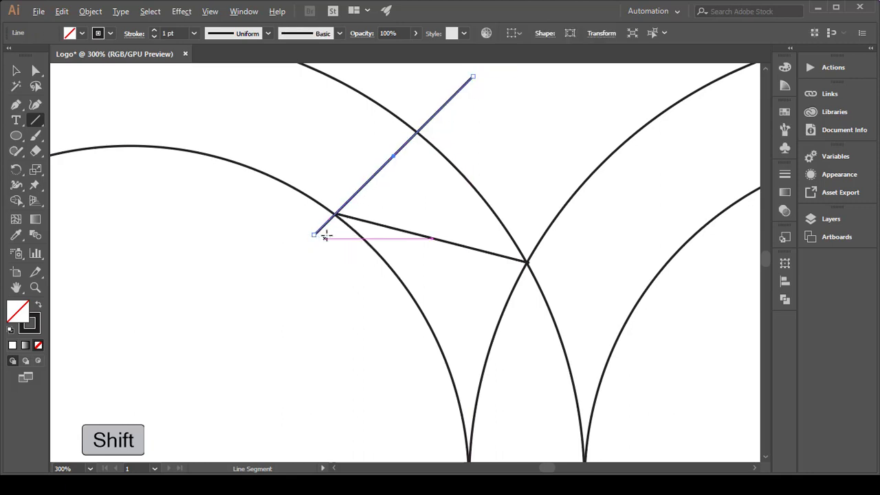
# Delete the upper and lower guide lines between the outer-circle crossings and the diagonal lines
pyautogui.scroll(-3, 323, 232)
pyautogui.click(16, 70)
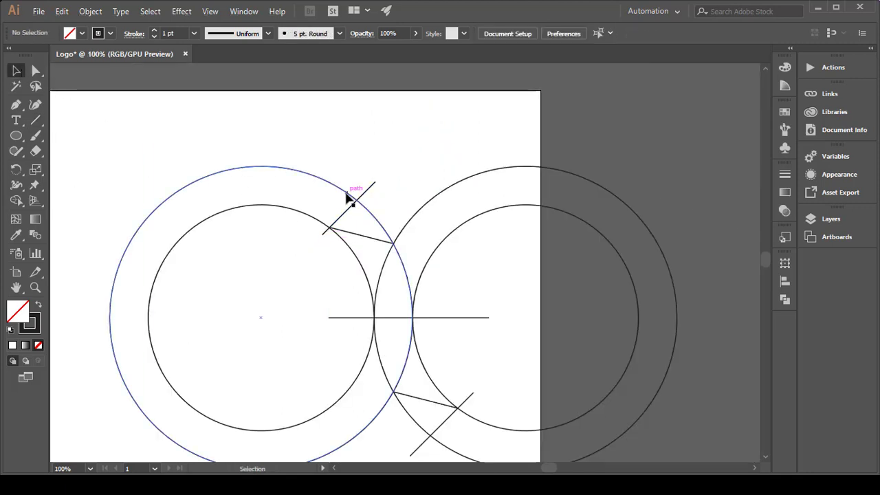
pyautogui.click(365, 239)
pyautogui.press('Delete')
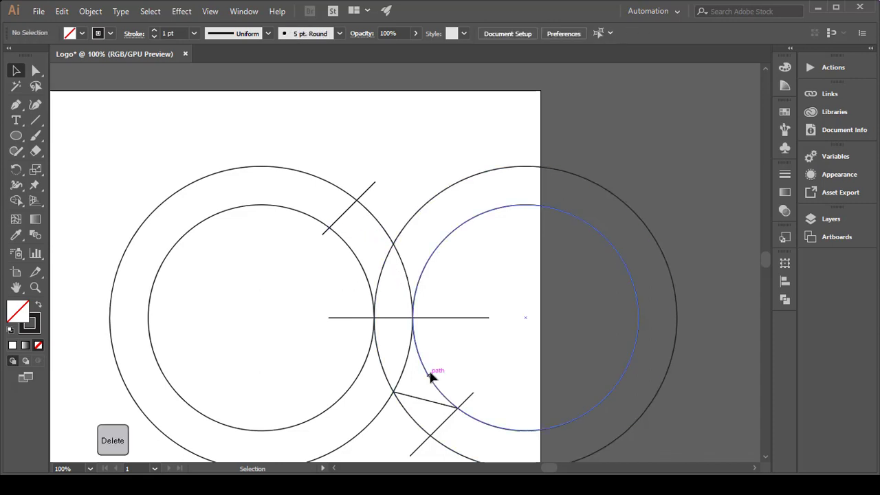
pyautogui.click(425, 402)
pyautogui.press('Delete')
# Select everything and use the Shape Builder to erase the ring parts beyond the cutting lines and the lower stray line ends
pyautogui.scroll(-2, 432, 370)
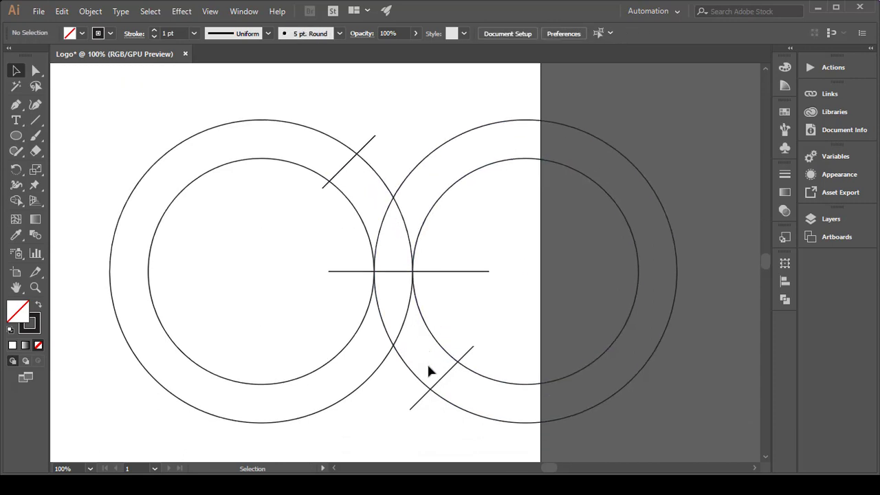
pyautogui.hotkey('ctrl', 'a')
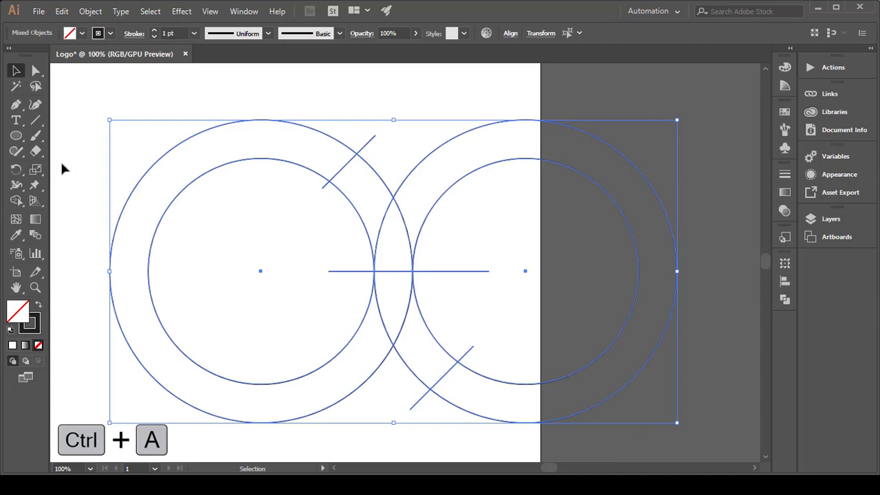
pyautogui.click(16, 200)
pyautogui.press('alt')
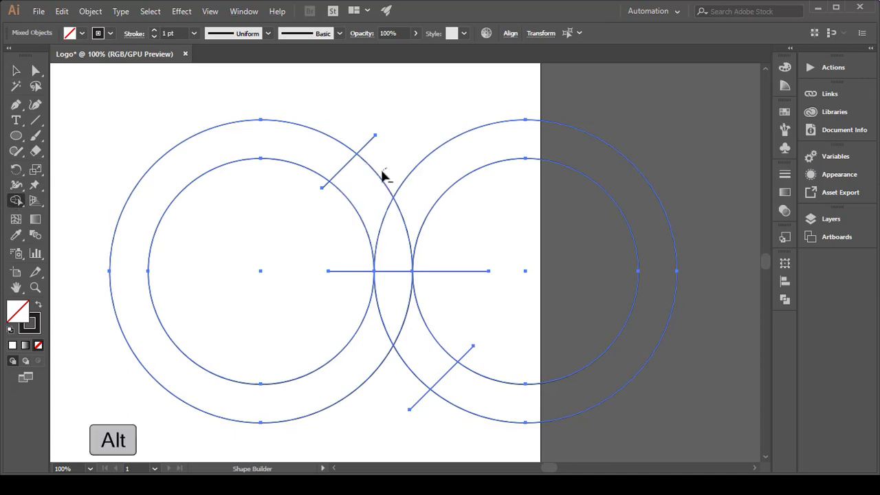
pyautogui.moveTo(383, 177)
pyautogui.mouseDown()
pyautogui.moveTo(348, 224)
pyautogui.moveTo(458, 249)
pyautogui.mouseUp()
pyautogui.scroll(-1, 461, 248)
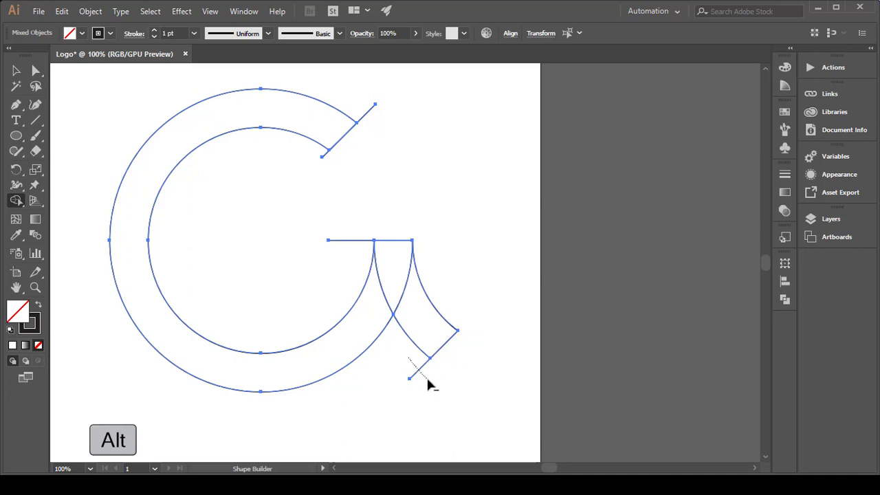
pyautogui.moveTo(428, 386); pyautogui.dragTo(429, 387)
pyautogui.click(344, 240)
# Merge the left ring's regions into one open ring shape and erase the leftover line ends at its upper cut
pyautogui.scroll(-1, 345, 258)
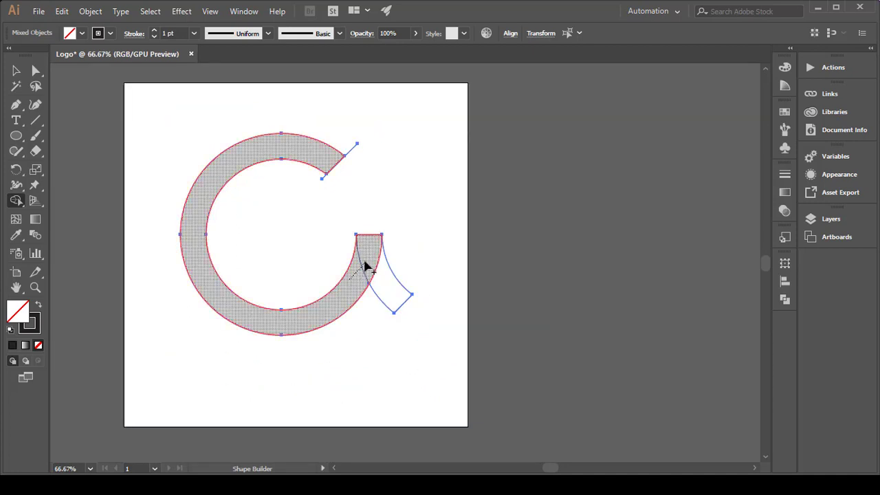
pyautogui.moveTo(364, 264); pyautogui.dragTo(365, 264)
pyautogui.moveTo(344, 138); pyautogui.dragTo(377, 170)
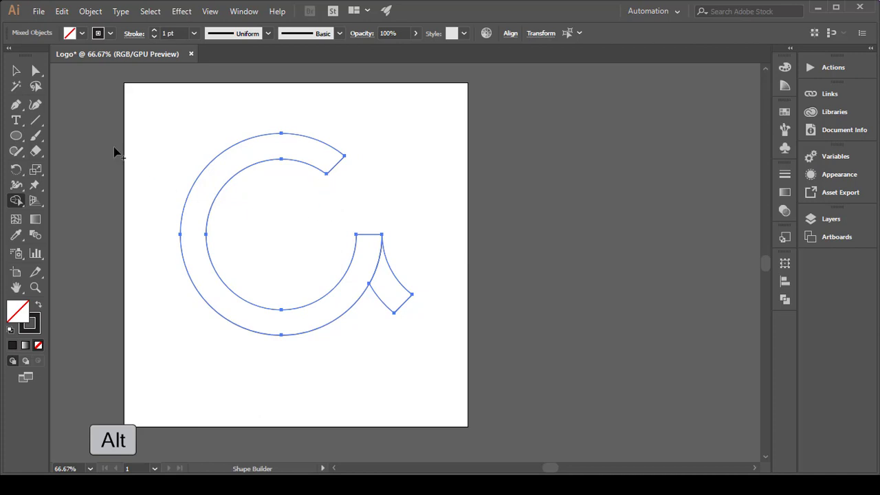
# Round one corner of the ring's lower end and of the tail by about 61 px, and the upper end's inner corner by about 79 px
pyautogui.click(37, 72)
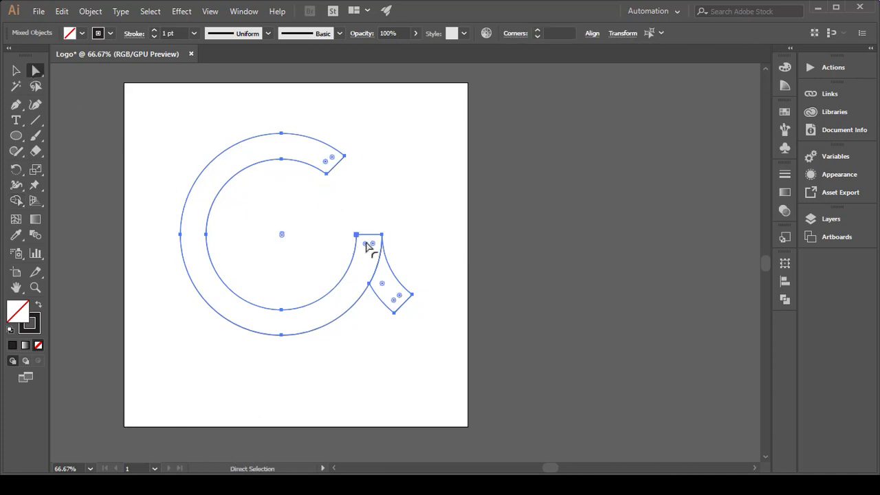
pyautogui.moveTo(366, 245); pyautogui.dragTo(292, 300)
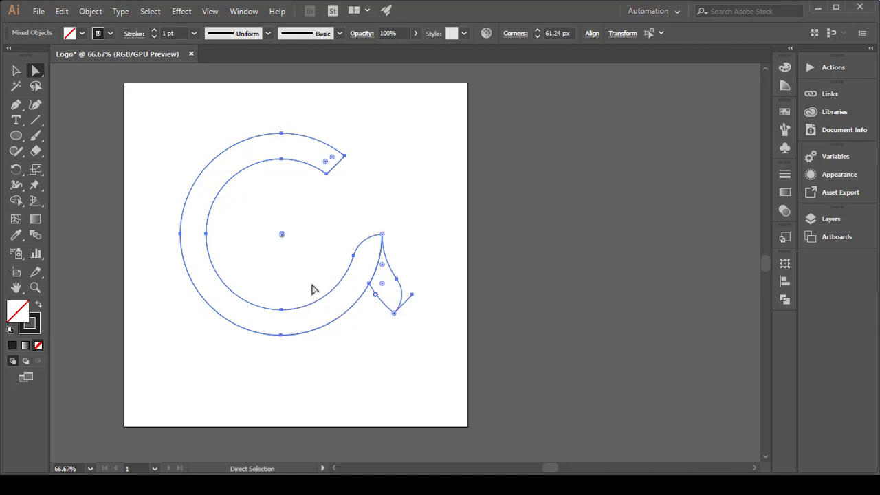
pyautogui.moveTo(326, 167); pyautogui.dragTo(319, 100)
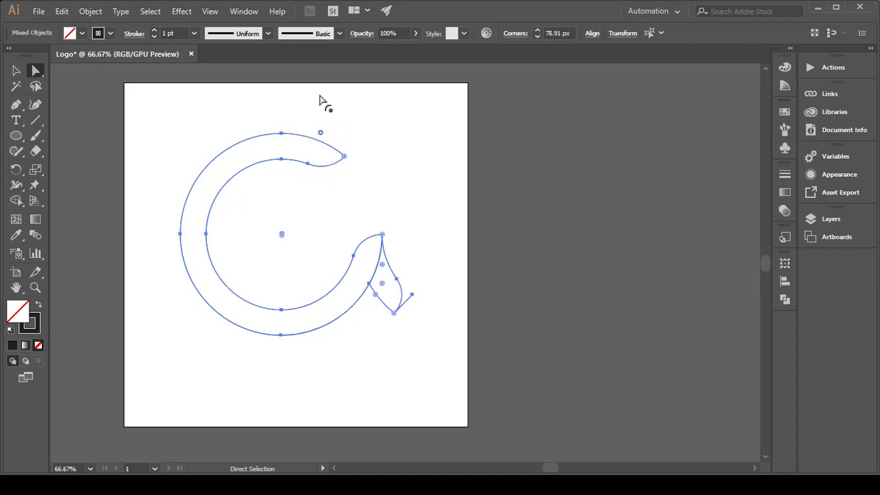
pyautogui.press('v')
pyautogui.click(111, 120)
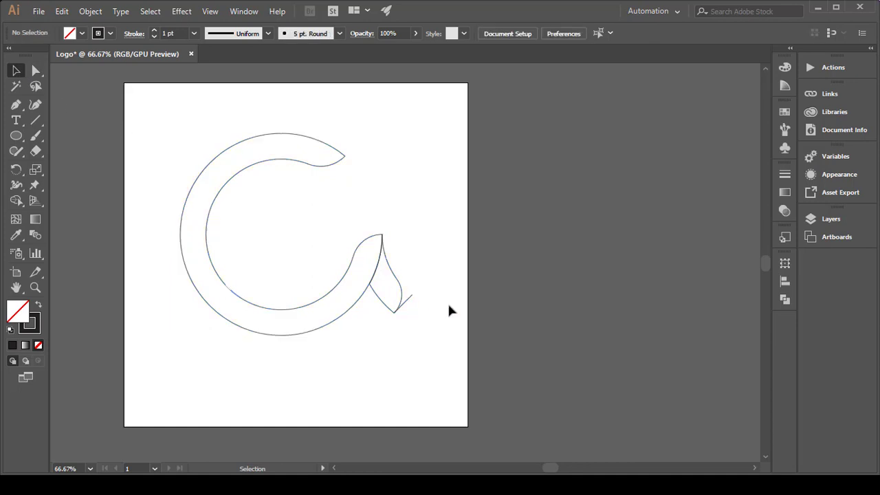
# Delete the leftover straight segment at the tail's tip
pyautogui.click(404, 298)
pyautogui.press('Delete')
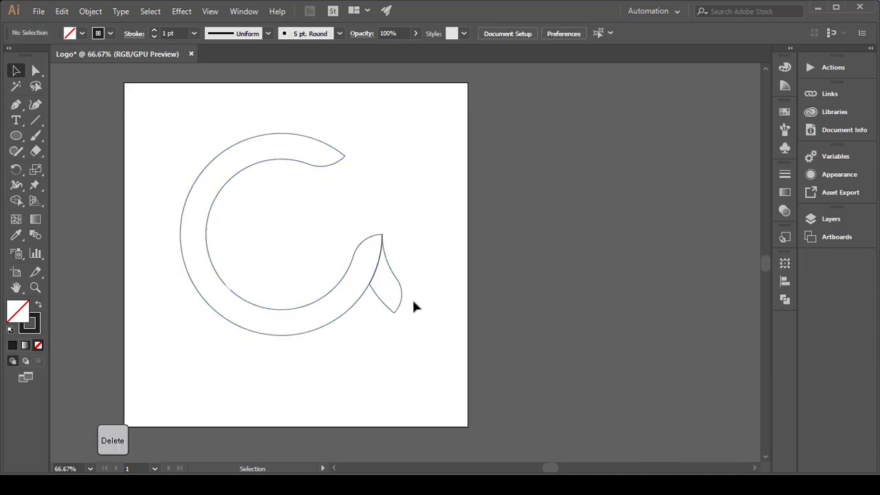
# Group the open ring with its tail and rotate the group slightly counterclockwise
pyautogui.moveTo(179, 122); pyautogui.dragTo(403, 307)
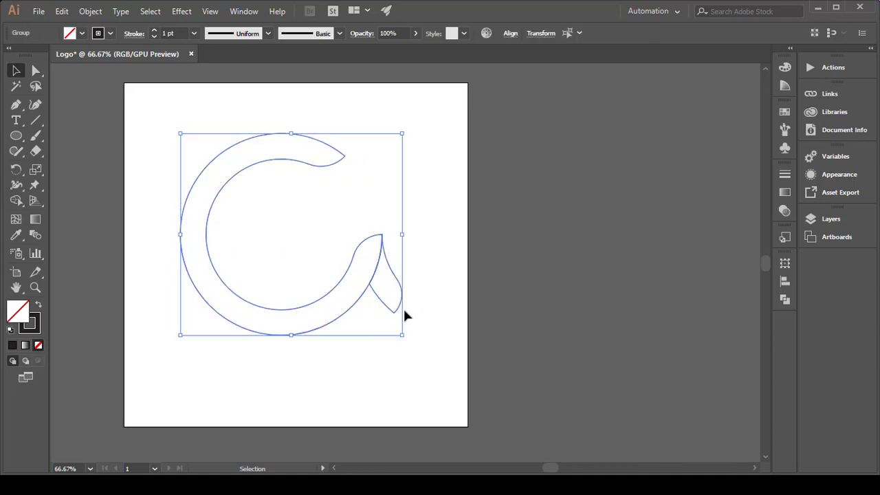
pyautogui.press('a')
pyautogui.press('v')
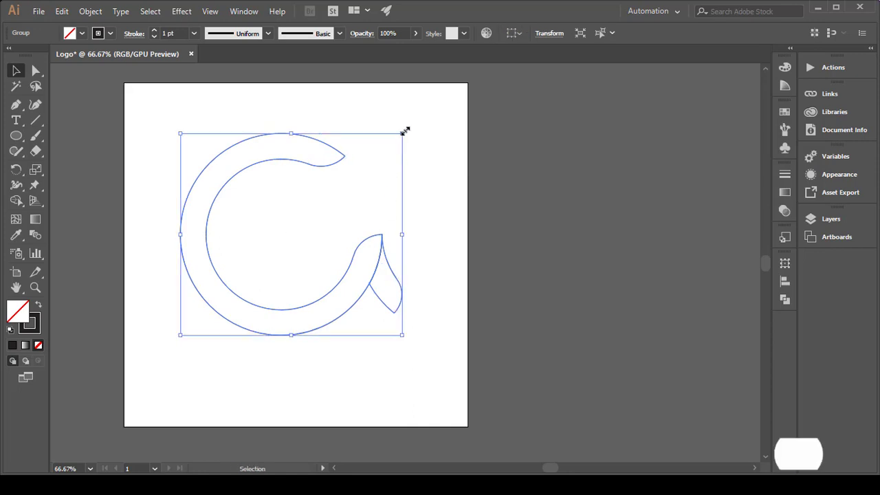
pyautogui.moveTo(405, 131); pyautogui.dragTo(362, 92)
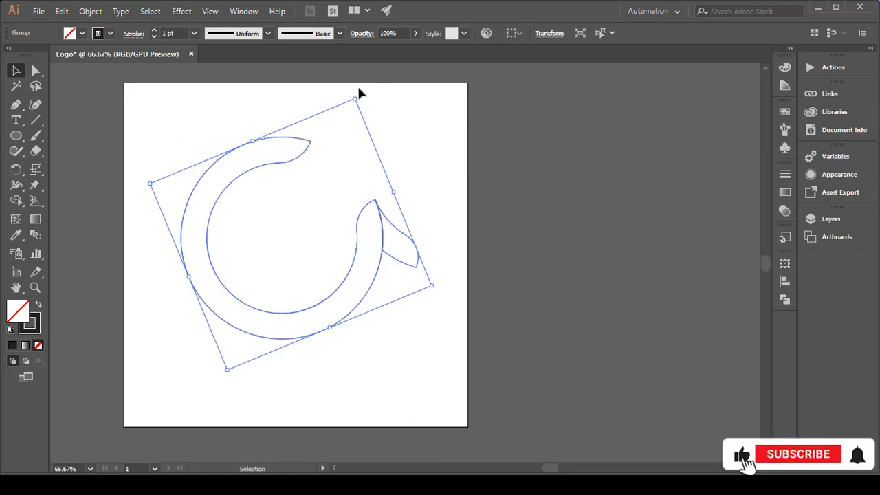
pyautogui.hotkey('ctrl', 'z')
# Create a copy of the group rotated by 180°
pyautogui.click(16, 169)
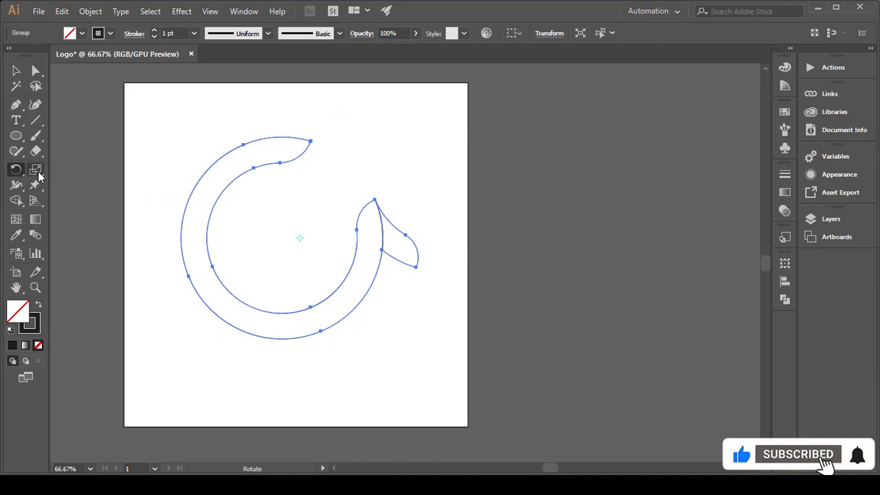
pyautogui.doubleClick(16, 170)
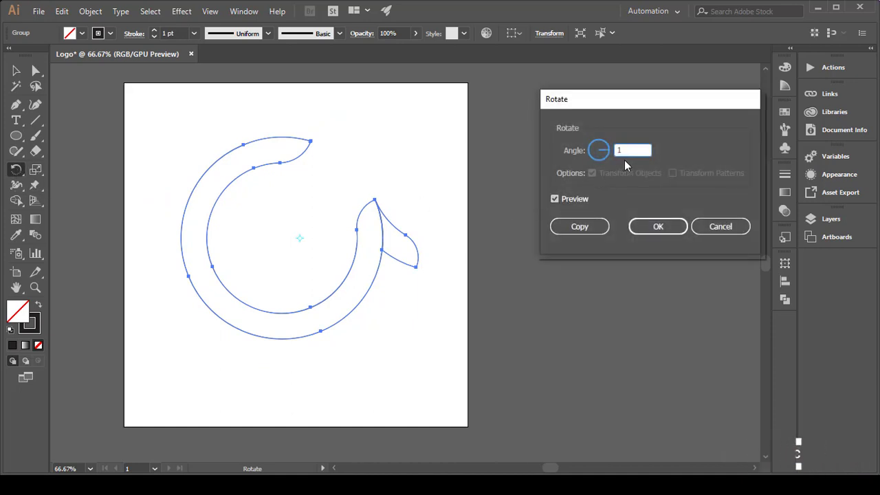
pyautogui.click(580, 226)
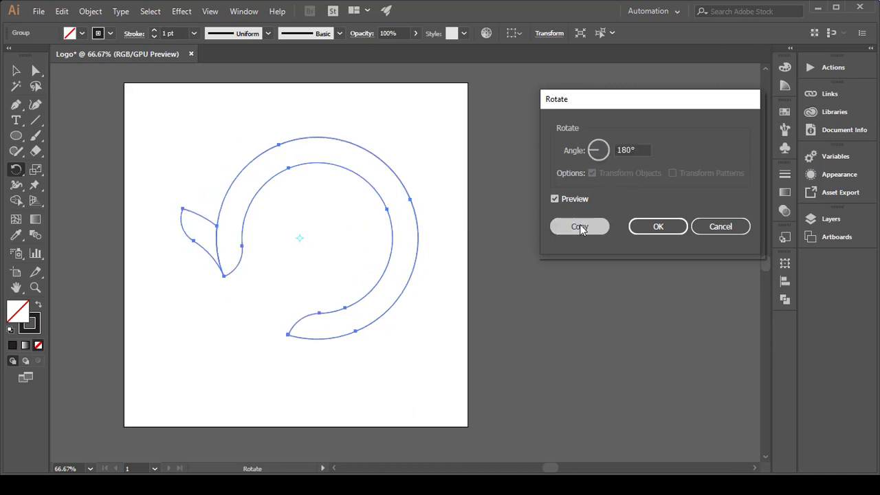
# Move the rotated copy to the right so it interlocks with the original, and align both groups by their top edges
pyautogui.click(17, 71)
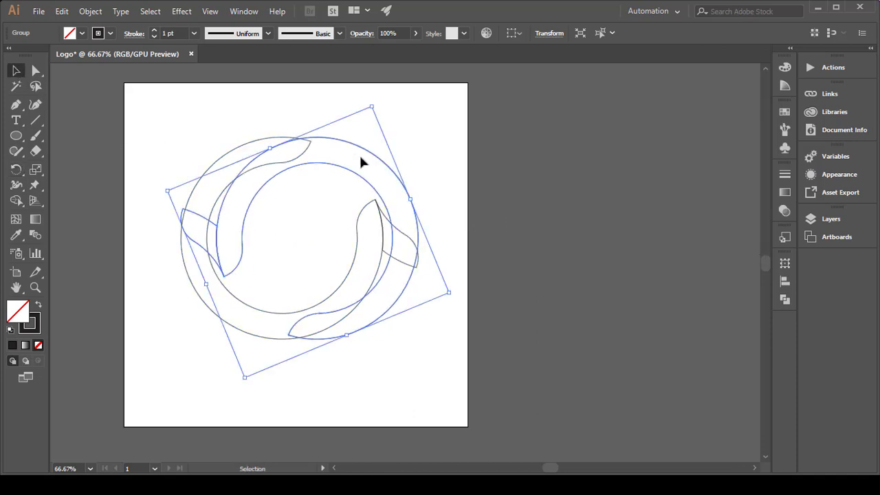
pyautogui.moveTo(383, 165); pyautogui.dragTo(449, 170)
pyautogui.moveTo(232, 124); pyautogui.dragTo(447, 253)
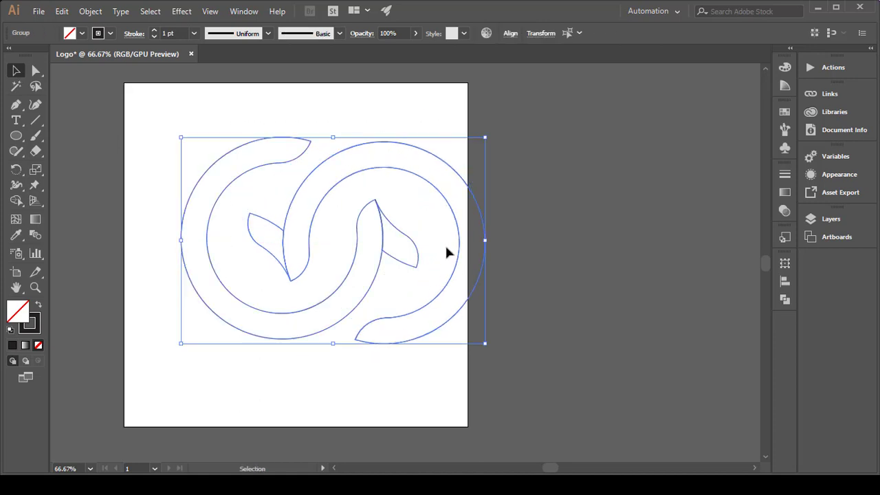
pyautogui.click(509, 37)
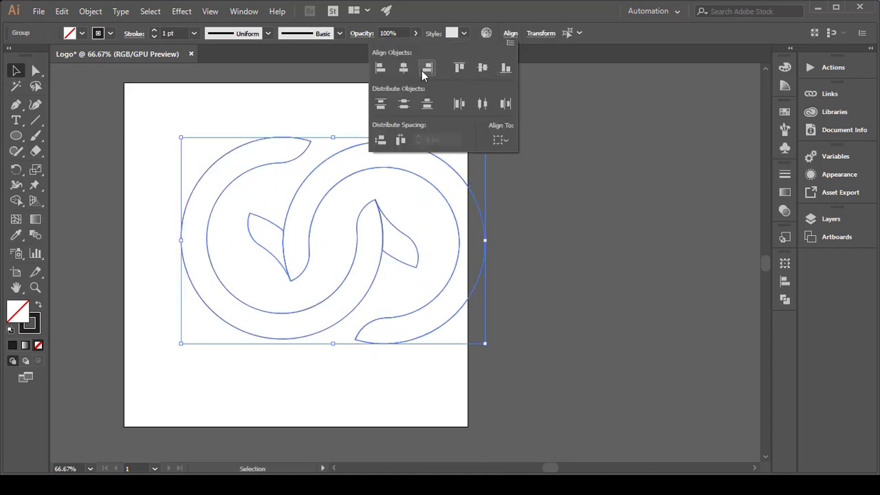
pyautogui.click(460, 68)
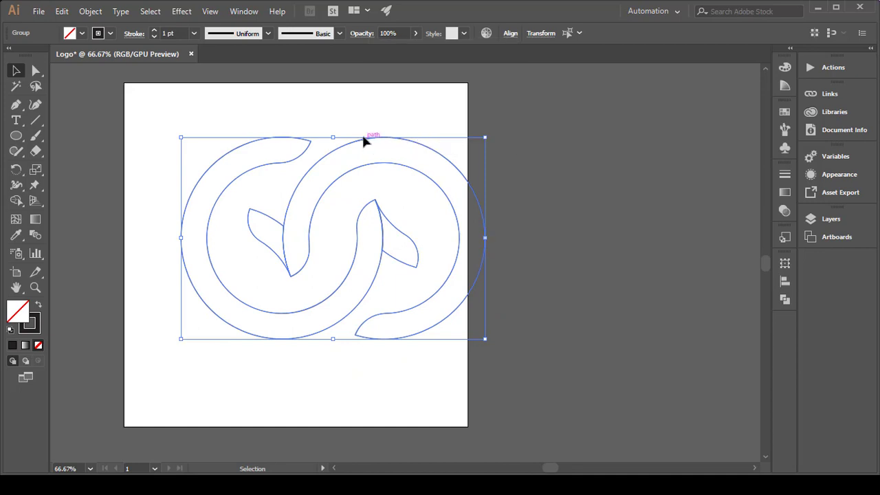
# Nudge the right ring group slightly to the right to widen the gap between the interlocking rings
pyautogui.click(385, 126)
pyautogui.click(411, 169)
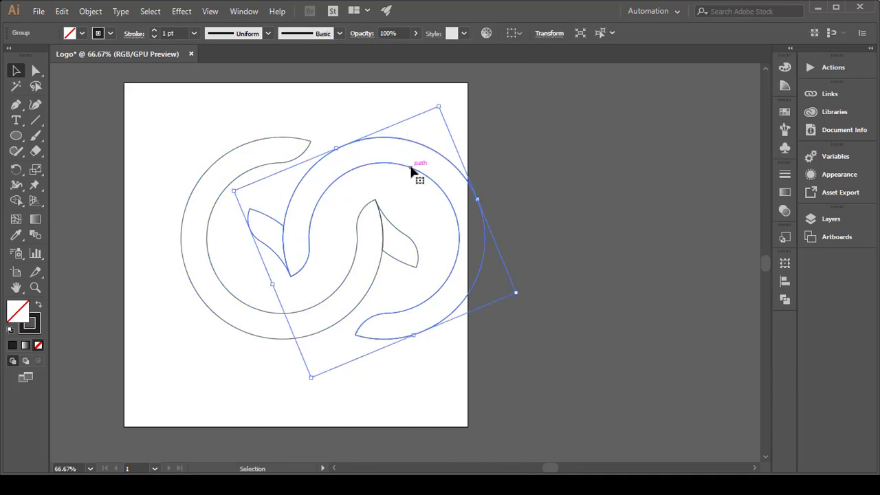
pyautogui.press('Right')
pyautogui.press('Right')
pyautogui.press('Right')
pyautogui.press('Right')
pyautogui.press('Right')
pyautogui.press('Right')
pyautogui.press('Right')
pyautogui.press('Right')
pyautogui.press('Right')
pyautogui.press('Right')
pyautogui.press('Right')
pyautogui.press('Right')
pyautogui.press('Right')
pyautogui.press('Right')
pyautogui.press('Right')
pyautogui.press('Right')
pyautogui.press('Right')
pyautogui.press('Right')
pyautogui.press('Right')
pyautogui.press('Right')
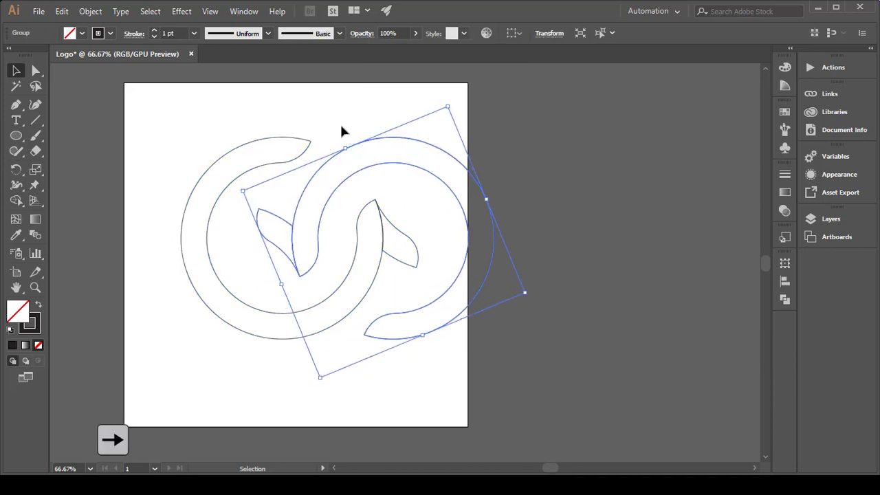
pyautogui.click(342, 131)
# Move both ring groups together to the left so the whole logo lies within the artboard
pyautogui.scroll(1, 473, 201)
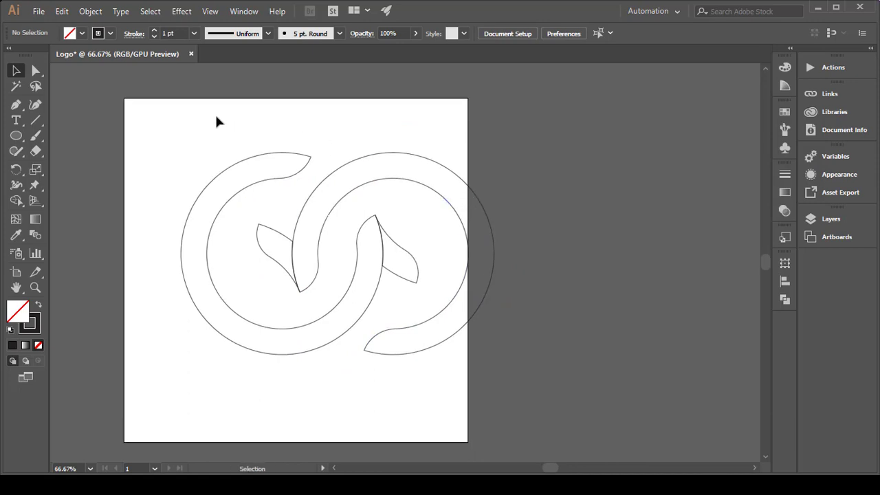
pyautogui.moveTo(216, 121); pyautogui.dragTo(337, 253)
pyautogui.click(305, 129)
# Draw a circle about 86 px wide at the artboard's upper-left corner and give it a linear gradient fill
pyautogui.click(16, 135)
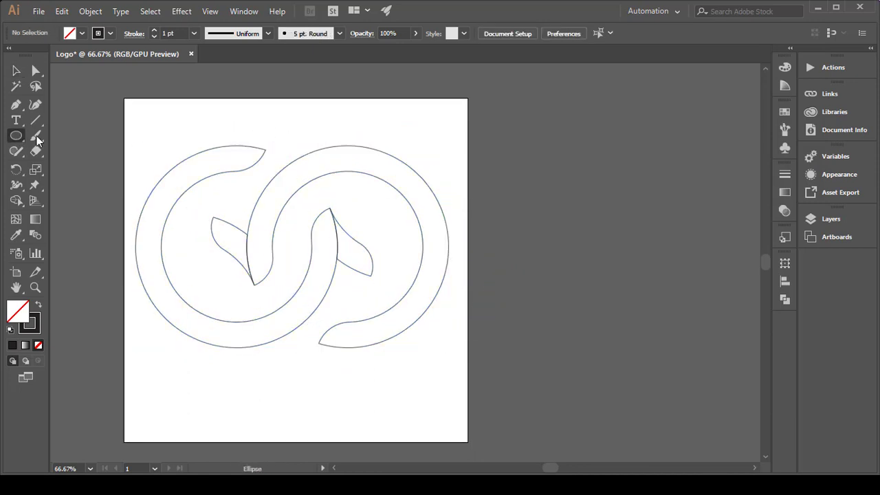
pyautogui.moveTo(136, 119); pyautogui.dragTo(154, 138)
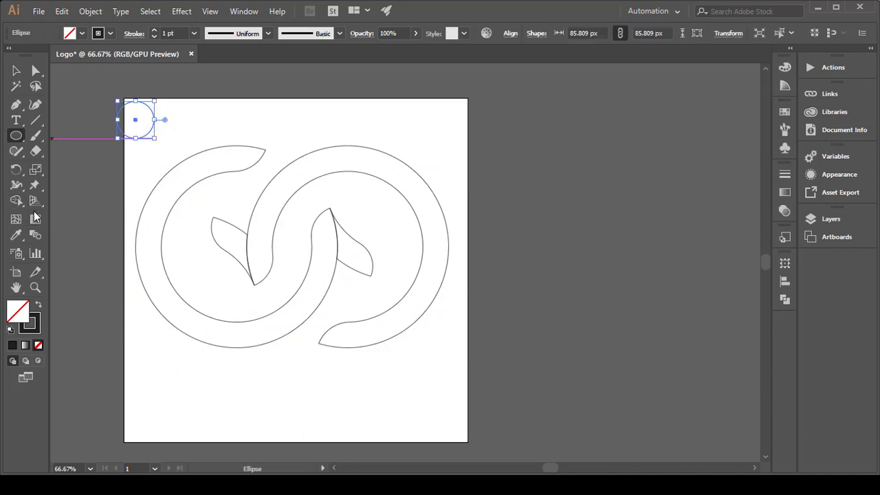
pyautogui.click(26, 345)
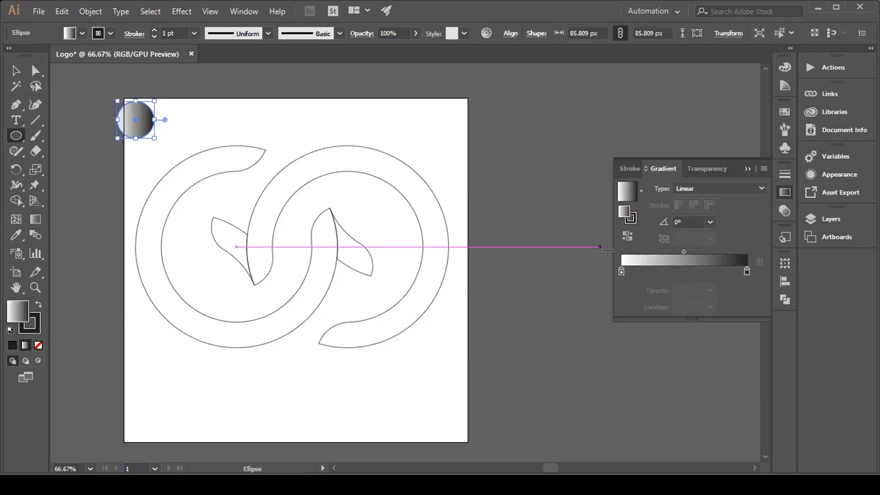
# Set the circle's gradient to run from light blue at the start to dark blue at the end
pyautogui.doubleClick(747, 271)
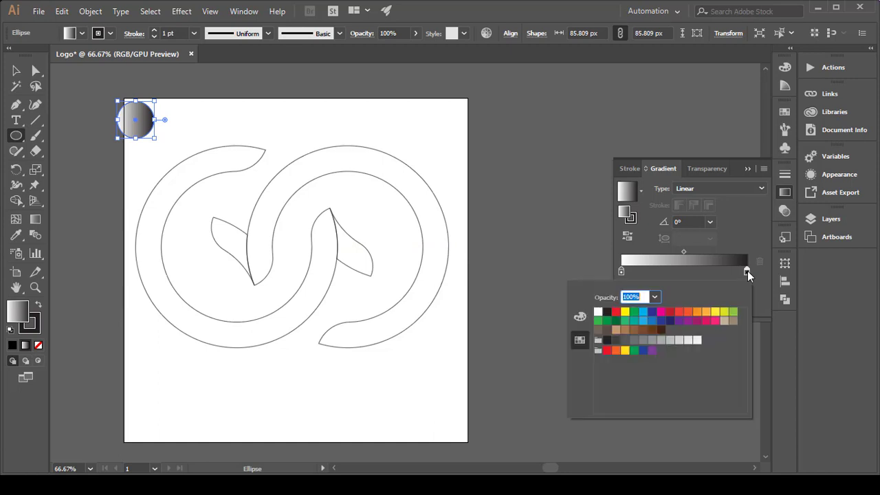
pyautogui.click(652, 313)
pyautogui.click(622, 272)
pyautogui.doubleClick(622, 272)
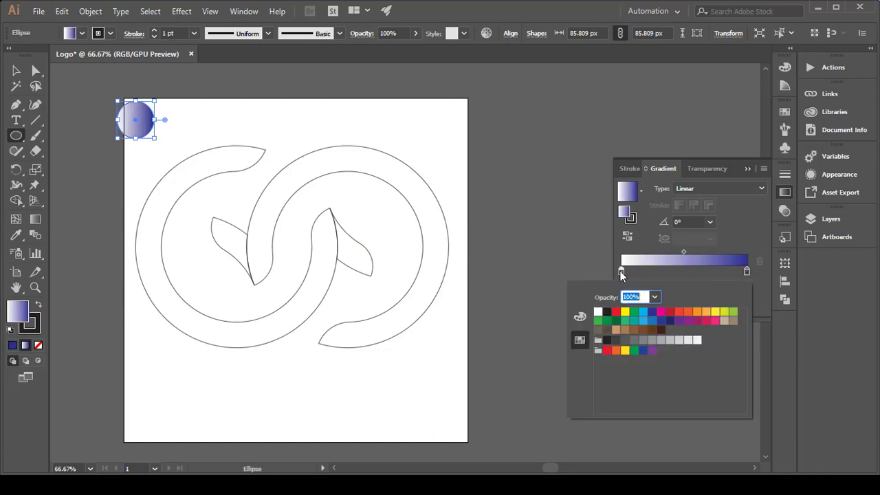
pyautogui.click(645, 313)
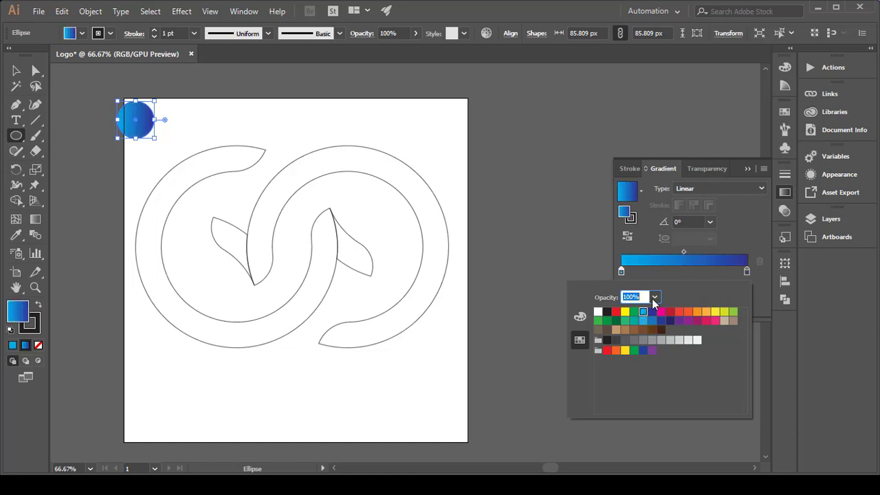
pyautogui.click(748, 168)
pyautogui.keyDown('ctrl'); pyautogui.click(95, 227); pyautogui.keyUp('ctrl')
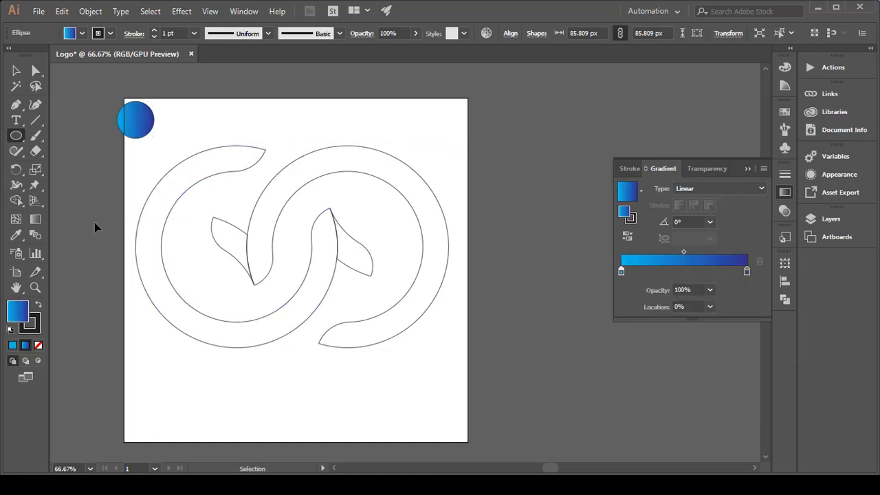
# Apply the circle's blue gradient to both open rings and both leaf-like tails with the Eyedropper tool
pyautogui.click(16, 235)
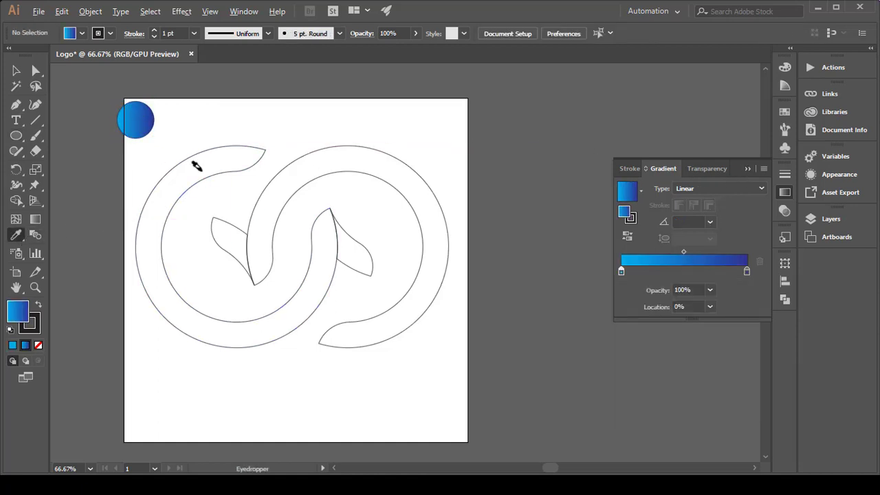
pyautogui.click(196, 148)
pyautogui.click(277, 165)
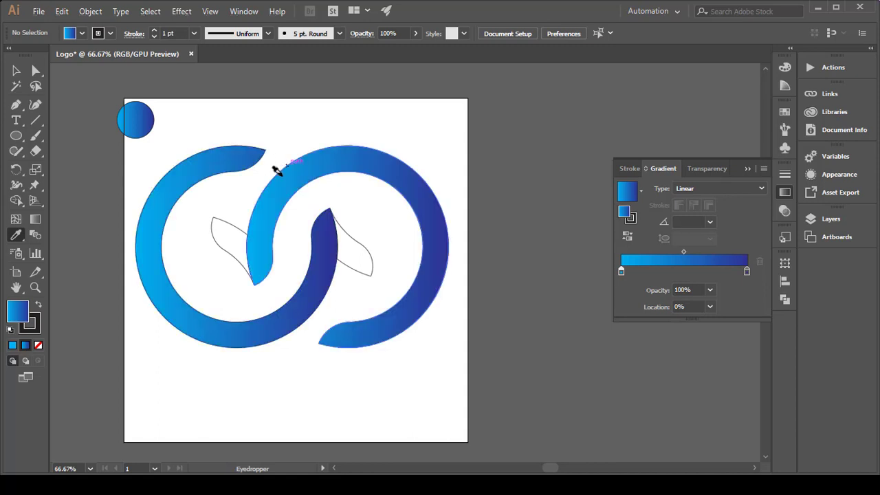
pyautogui.click(228, 220)
pyautogui.click(344, 228)
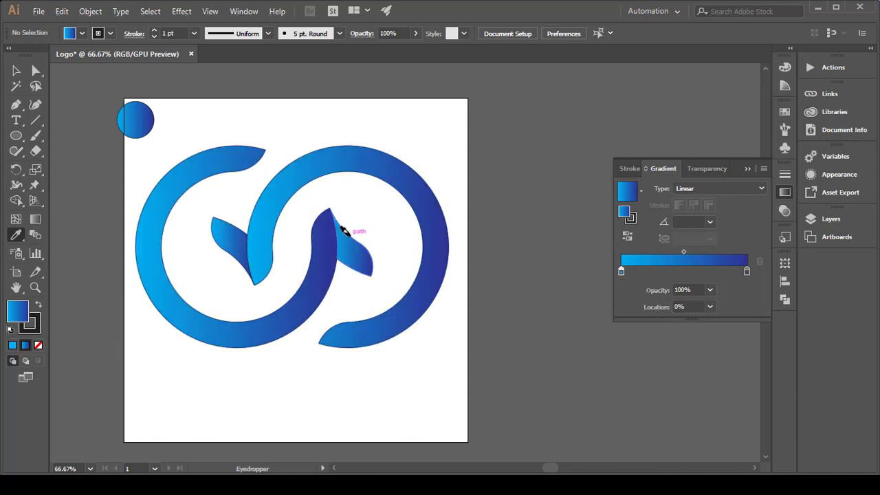
# Delete the small gradient sample circle at the artboard's corner
pyautogui.click(15, 71)
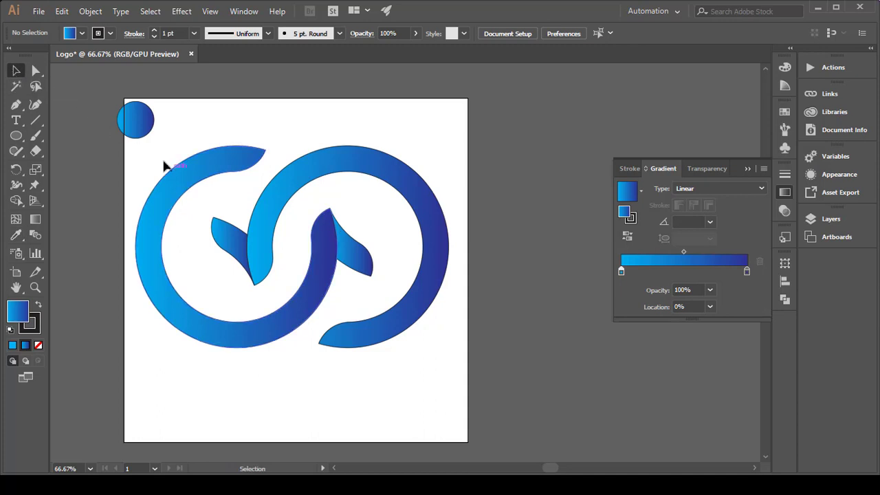
pyautogui.click(145, 128)
pyautogui.press('Delete')
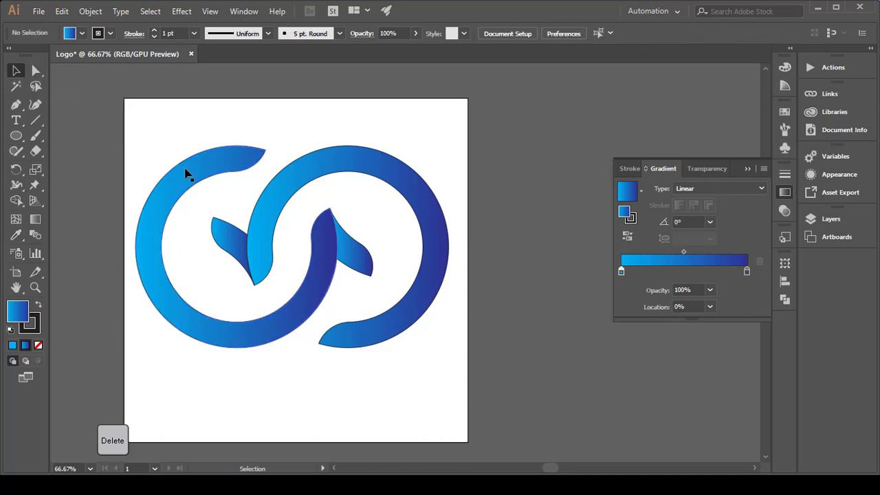
# Remove the stroke from all parts of the logo
pyautogui.moveTo(463, 355); pyautogui.dragTo(123, 67)
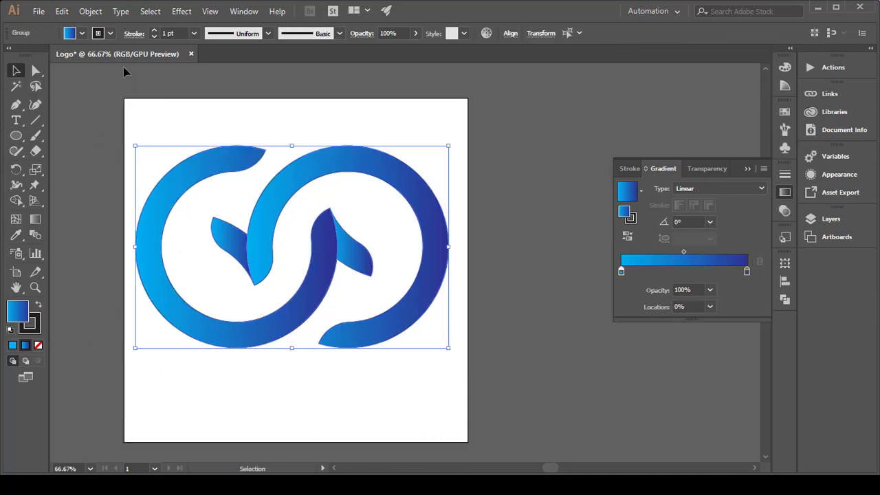
pyautogui.click(110, 34)
pyautogui.click(7, 55)
pyautogui.click(230, 113)
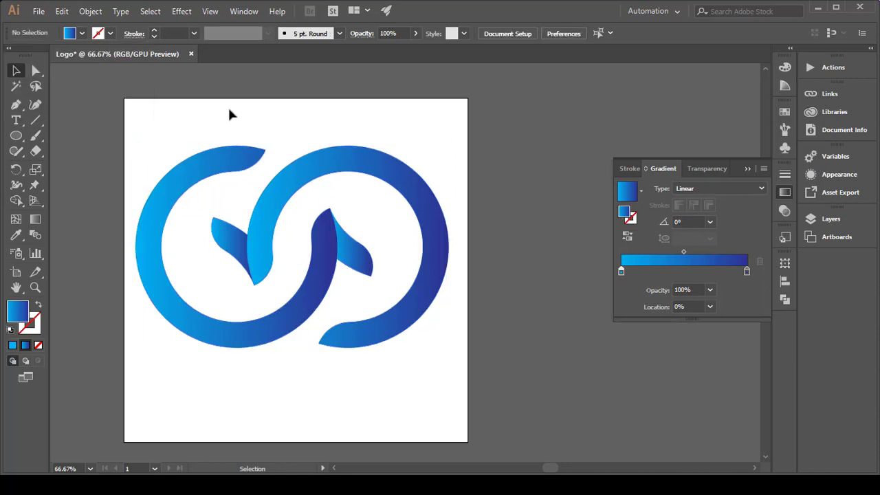
# Group all logo parts, scale the group down to less than half its size and place it in the artboard's upper half
pyautogui.moveTo(141, 122); pyautogui.dragTo(445, 351)
pyautogui.hotkey('ctrl', 'g')
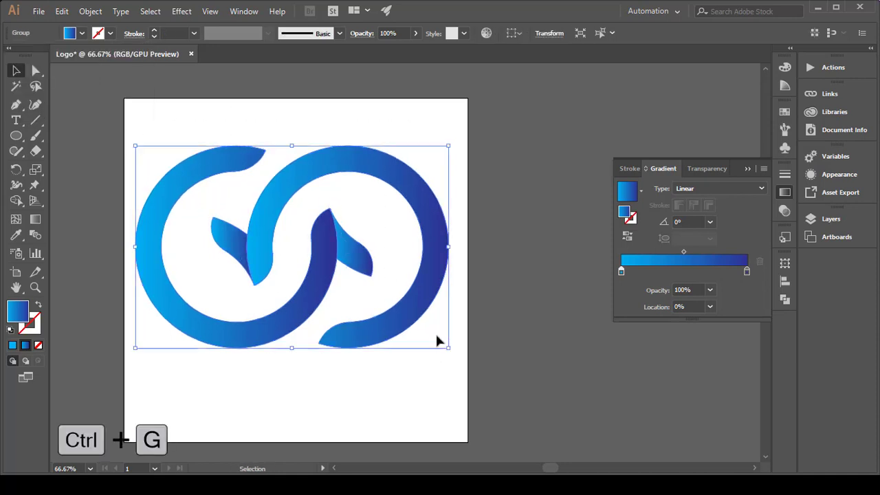
pyautogui.moveTo(456, 248); pyautogui.dragTo(298, 220)
pyautogui.moveTo(299, 220); pyautogui.dragTo(298, 218)
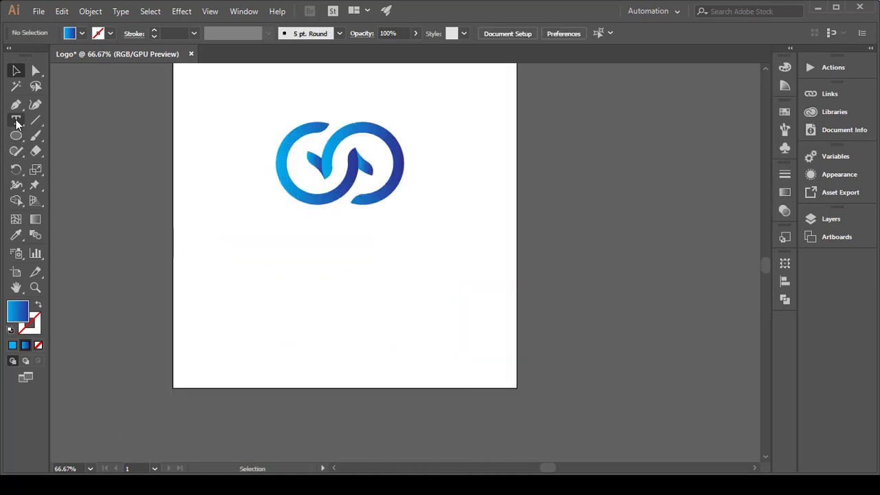
# Add a placeholder text line below the logo, enlarge it to about 69 pt and centre it roughly beneath the rings
pyautogui.click(226, 263)
pyautogui.click(19, 73)
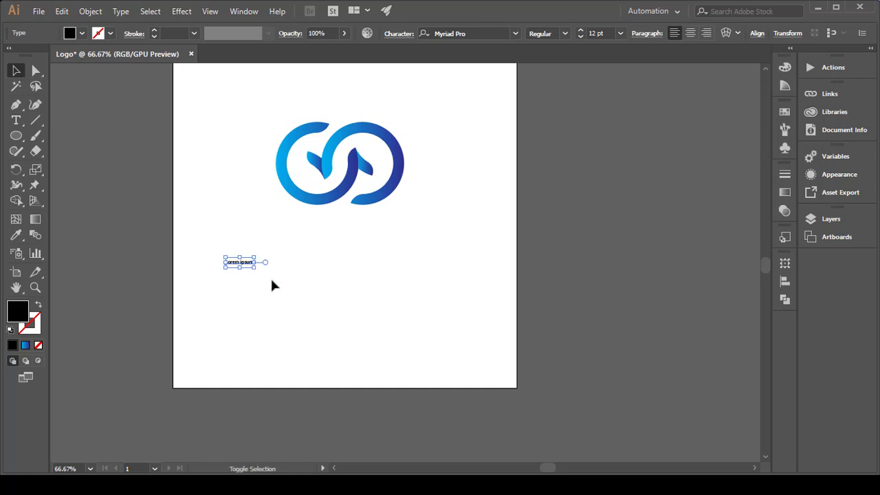
pyautogui.moveTo(254, 273); pyautogui.dragTo(388, 308)
pyautogui.moveTo(330, 306); pyautogui.dragTo(344, 281)
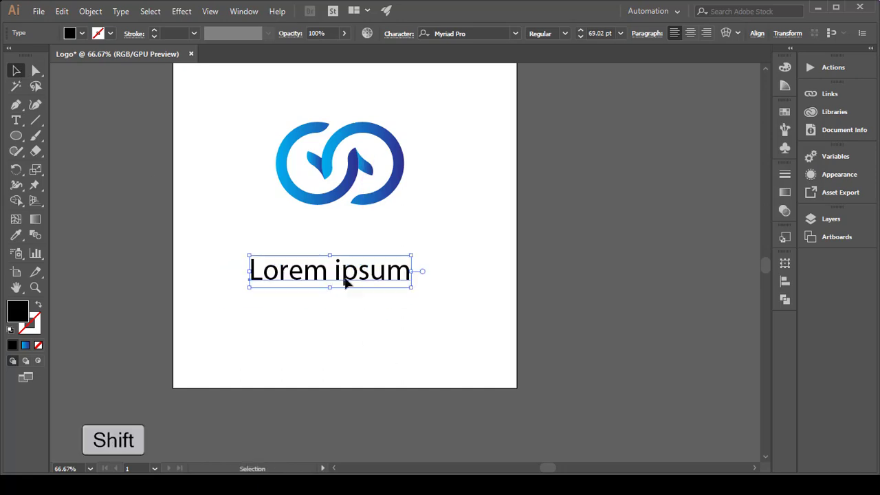
# Replace the placeholder text with CONEXDESIGN
pyautogui.press('t')
pyautogui.tripleClick(347, 275)
pyautogui.write('CO')
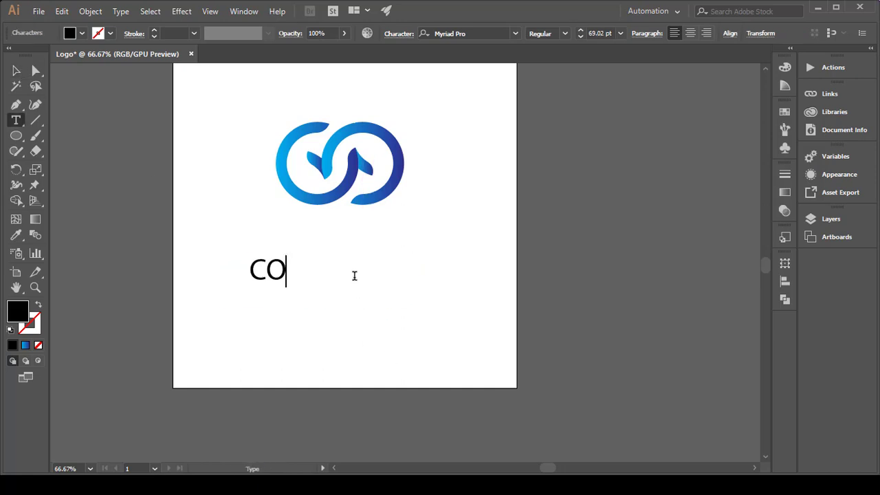
pyautogui.write('NE')
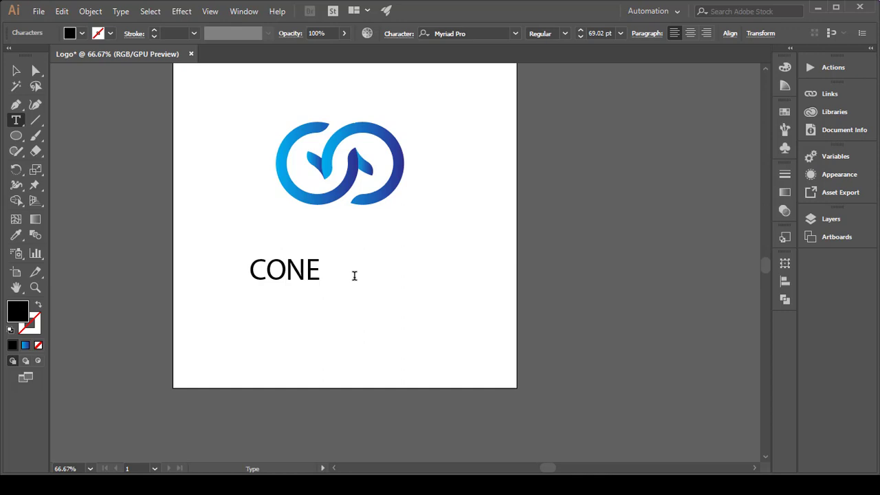
pyautogui.write('XDESIGN')
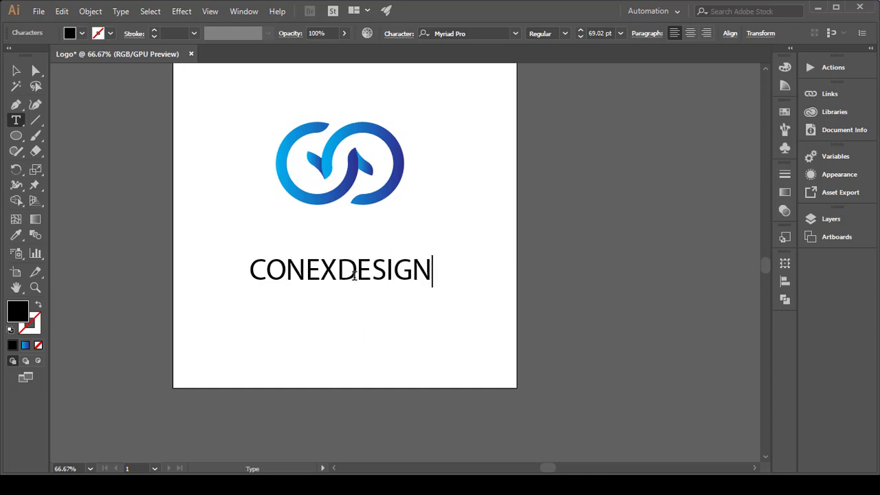
# Move the CONEXDESIGN text up closer to the logo and set its font to Fonarto
pyautogui.click(15, 70)
pyautogui.moveTo(416, 278); pyautogui.dragTo(412, 252)
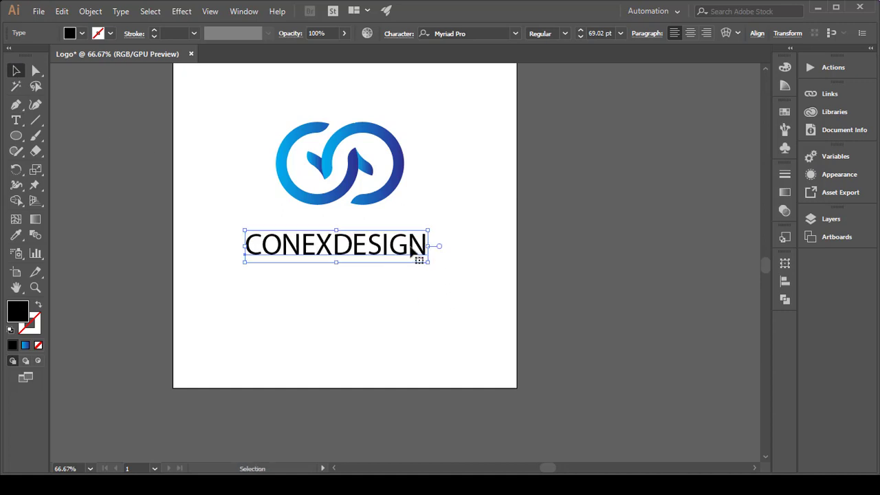
pyautogui.click(515, 33)
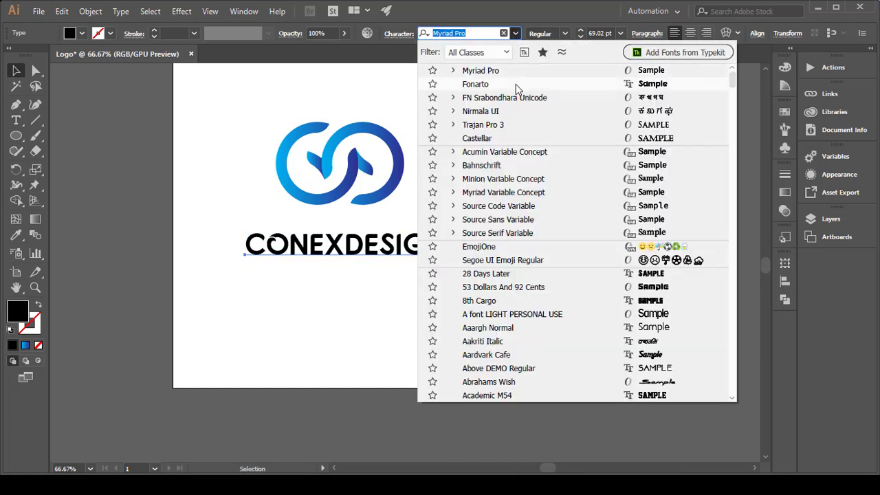
pyautogui.click(556, 84)
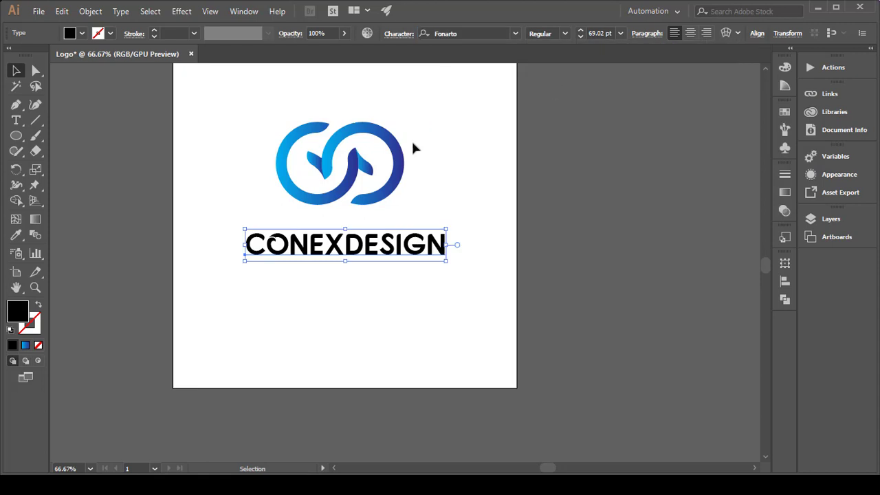
# Enlarge the CONEXDESIGN text to about 81 pt, shrink the ring symbol slightly and place both near the artboard's centre
pyautogui.click(260, 189)
pyautogui.click(325, 254)
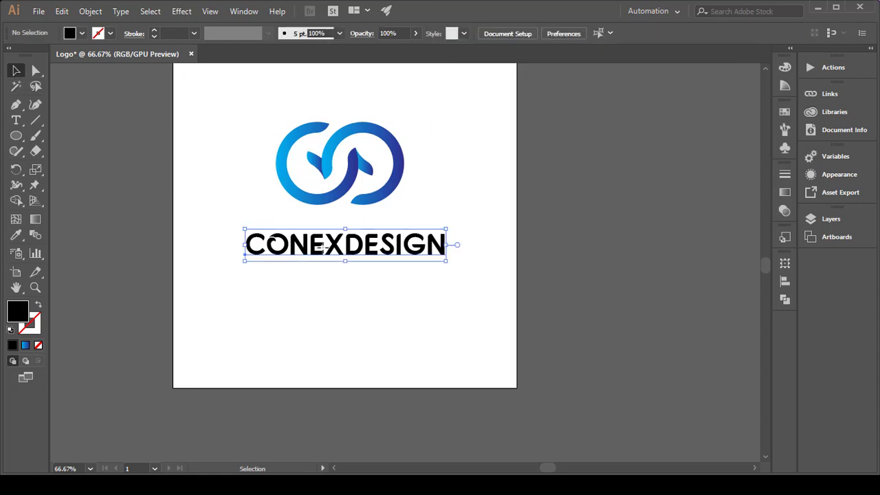
pyautogui.moveTo(447, 245); pyautogui.dragTo(481, 246)
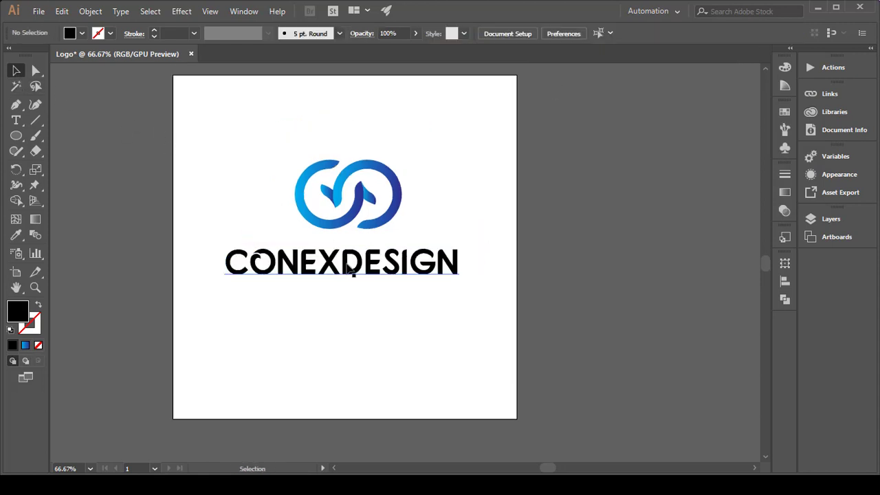
# Colour the letters DESIGN in the logo text dark blue
pyautogui.click(350, 269)
pyautogui.doubleClick(351, 269)
pyautogui.moveTo(341, 264); pyautogui.dragTo(470, 267)
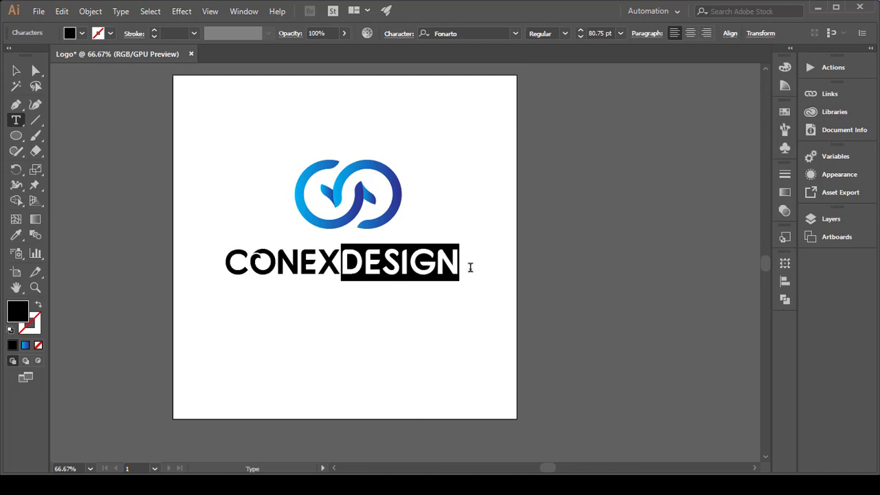
pyautogui.click(82, 34)
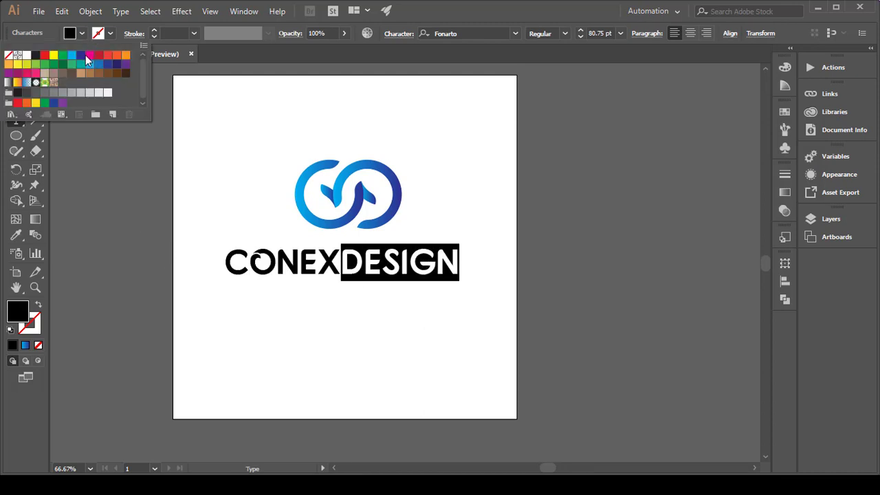
pyautogui.click(81, 57)
# Colour the letters CONEX in the logo text light blue and deselect the text
pyautogui.moveTo(226, 263); pyautogui.dragTo(335, 263)
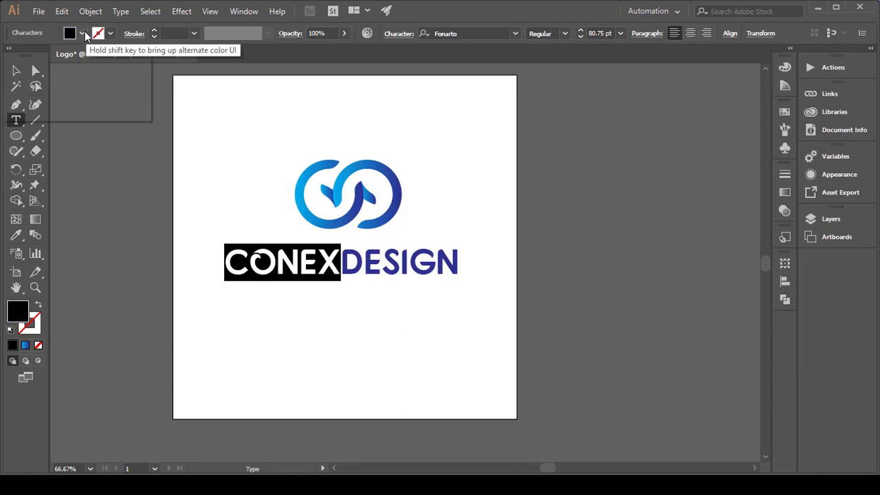
pyautogui.click(82, 33)
pyautogui.click(71, 55)
pyautogui.click(233, 154)
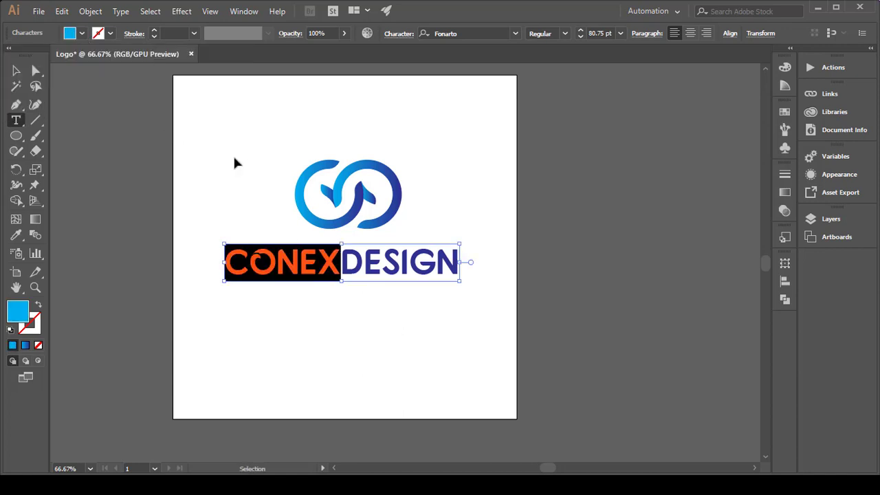
pyautogui.keyDown('ctrl'); pyautogui.click(245, 161); pyautogui.keyUp('ctrl')
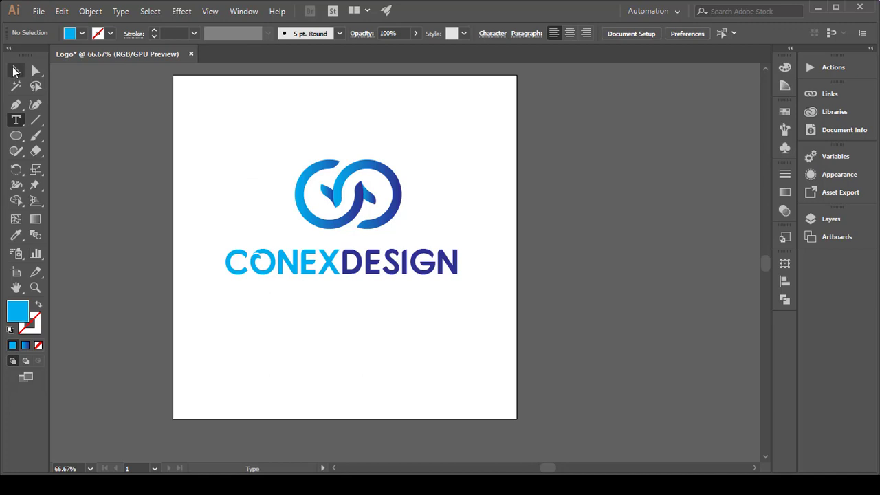
pyautogui.click(16, 70)
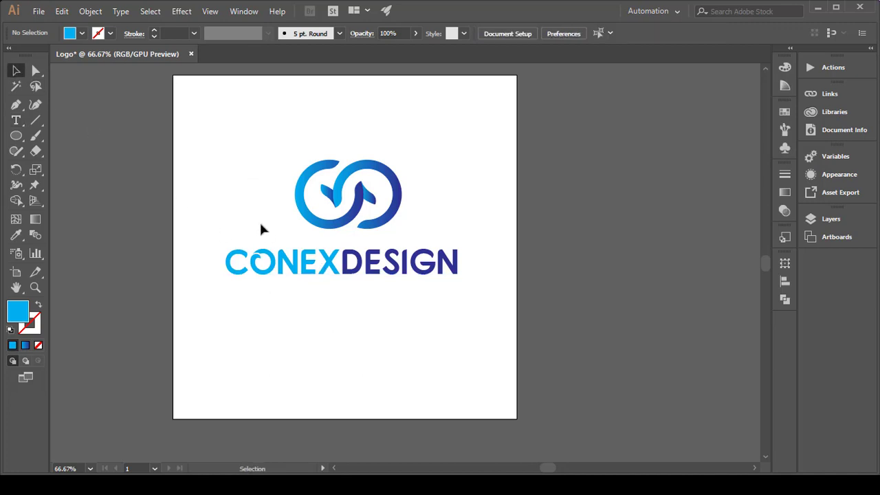
# Duplicate the CONEXDESIGN text directly below itself and replace the copy's wording with YOUR SLOGAN HERE
pyautogui.click(282, 264)
pyautogui.moveTo(320, 271); pyautogui.dragTo(323, 303)
pyautogui.doubleClick(323, 303)
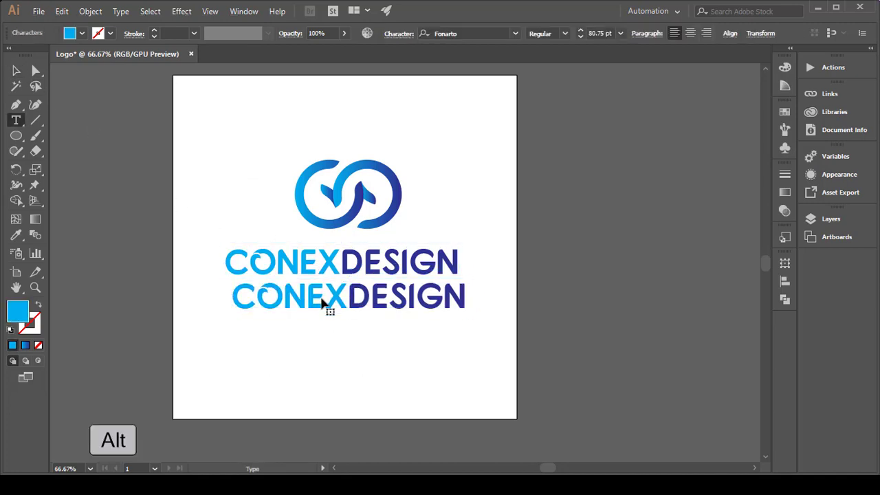
pyautogui.doubleClick(324, 303)
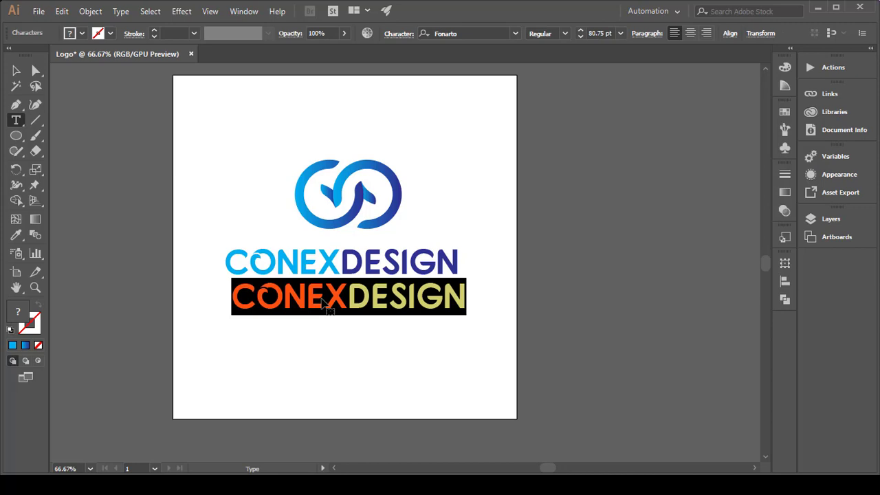
pyautogui.write('YOUR')
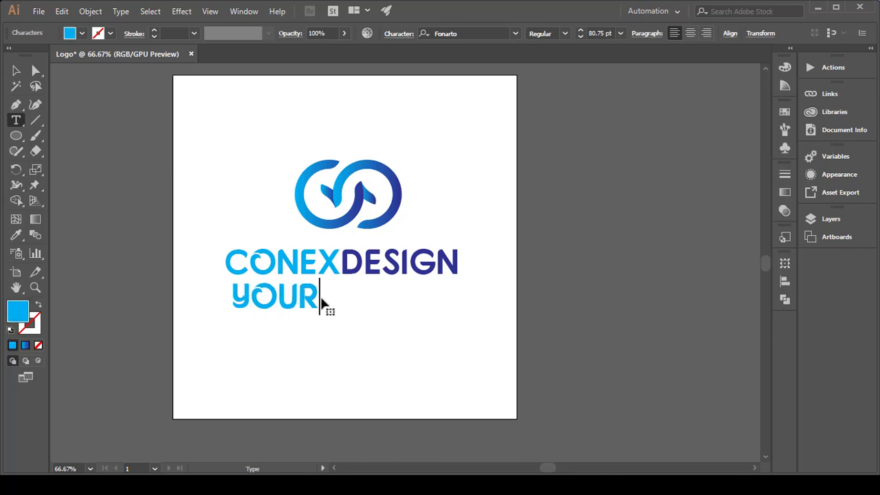
pyautogui.write(' SLOGAN HERE')
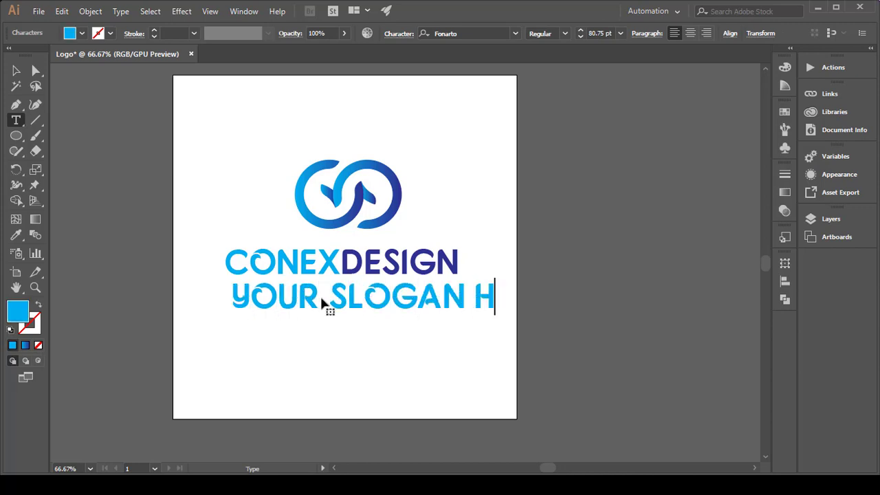
# Shrink the YOUR SLOGAN HERE text to about 29.6 pt and place it directly beneath the CONEX letters
pyautogui.click(15, 70)
pyautogui.moveTo(558, 297); pyautogui.dragTo(323, 286)
pyautogui.click(357, 321)
pyautogui.scroll(1, 340, 300)
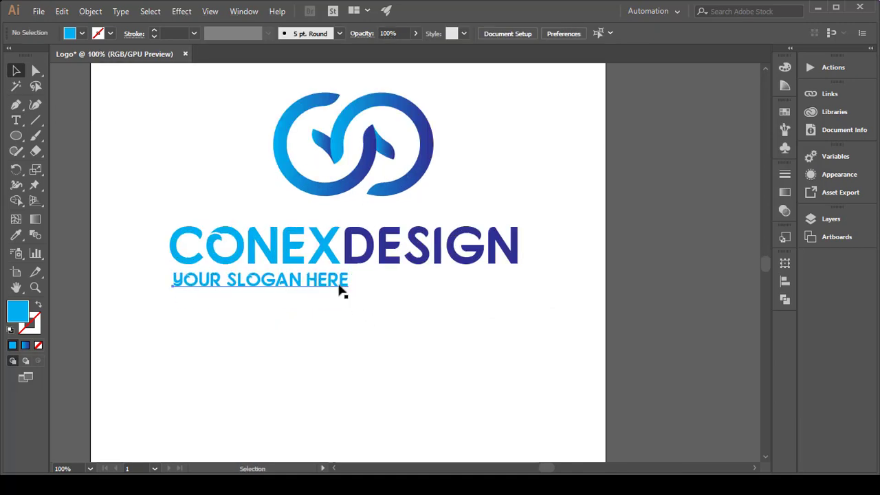
# Colour the YOUR SLOGAN HERE text black and deselect it
pyautogui.click(81, 34)
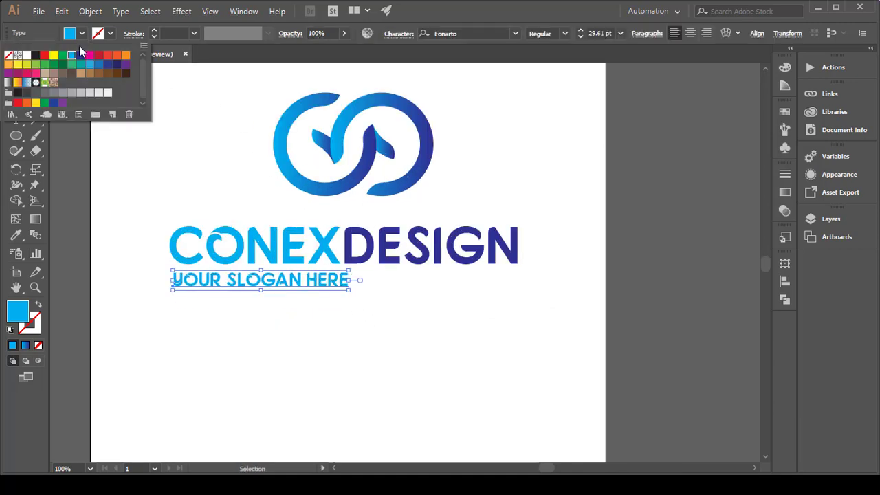
pyautogui.click(37, 58)
pyautogui.click(190, 165)
pyautogui.scroll(1, 275, 261)
# Scale the slogan down slightly so it ends a little short of the word CONEX above it
pyautogui.click(319, 313)
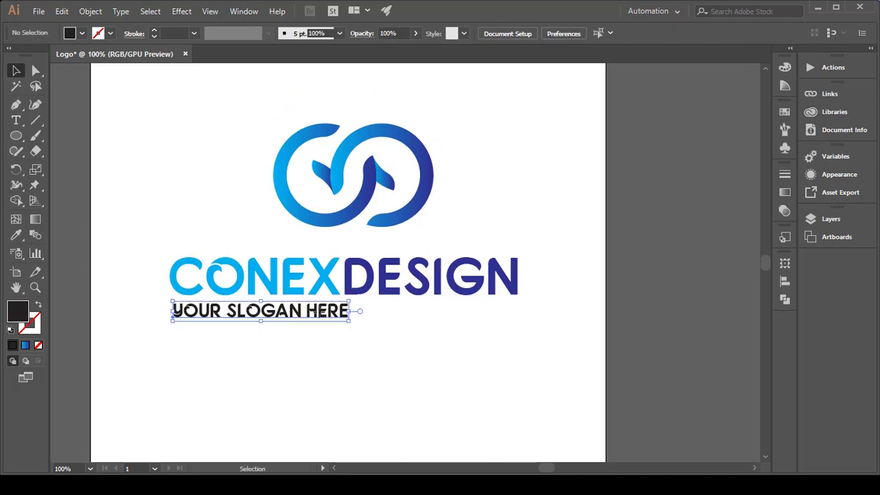
pyautogui.moveTo(350, 314); pyautogui.dragTo(326, 315)
pyautogui.click(352, 334)
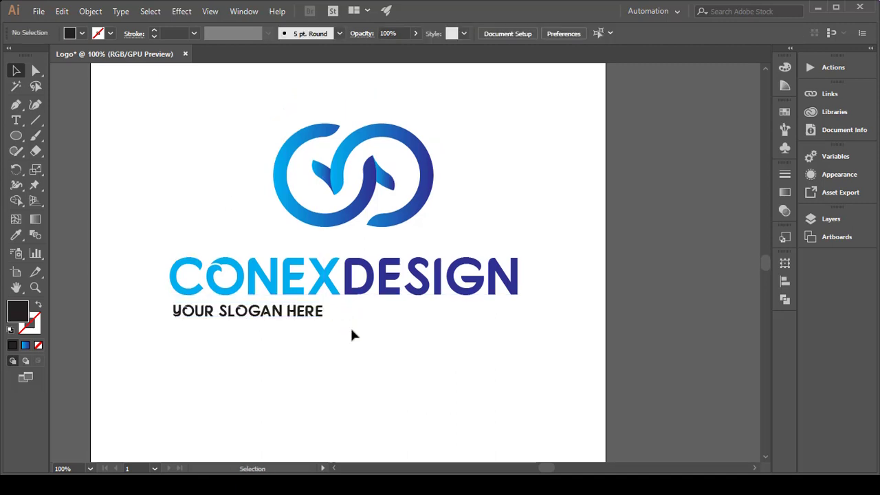
# Scale the ring symbol proportionally to just under half its size
pyautogui.hotkey('ctrl', '-')
pyautogui.click(306, 221)
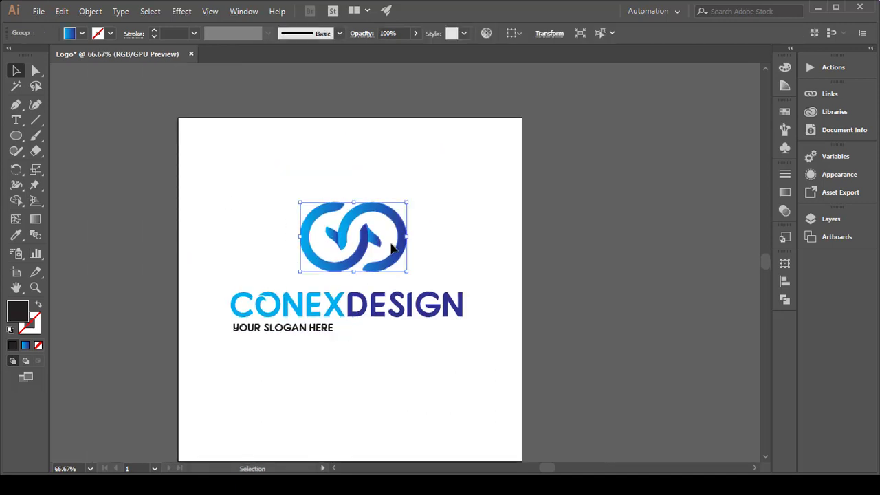
pyautogui.moveTo(411, 236); pyautogui.dragTo(352, 238)
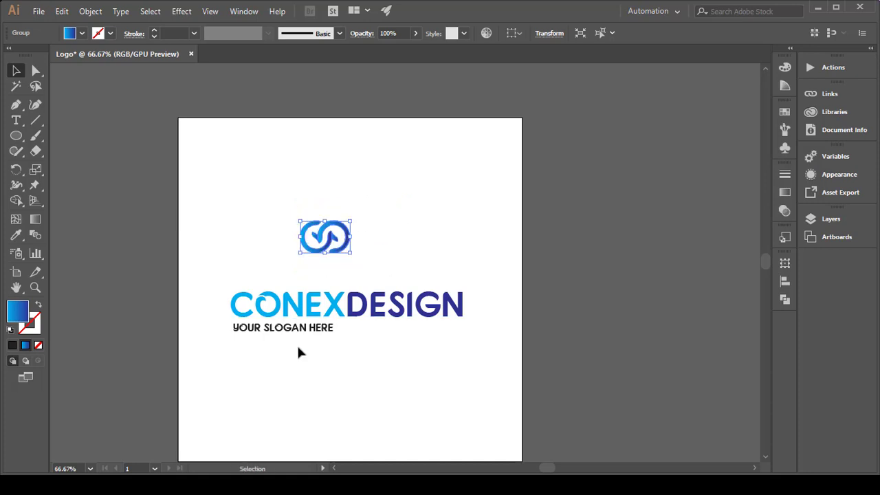
# Align the slogan with the left edge of the CONEXDESIGN text and group the two text objects
pyautogui.moveTo(270, 297); pyautogui.dragTo(269, 294)
pyautogui.hotkey('ctrl', 'g')
pyautogui.click(784, 280)
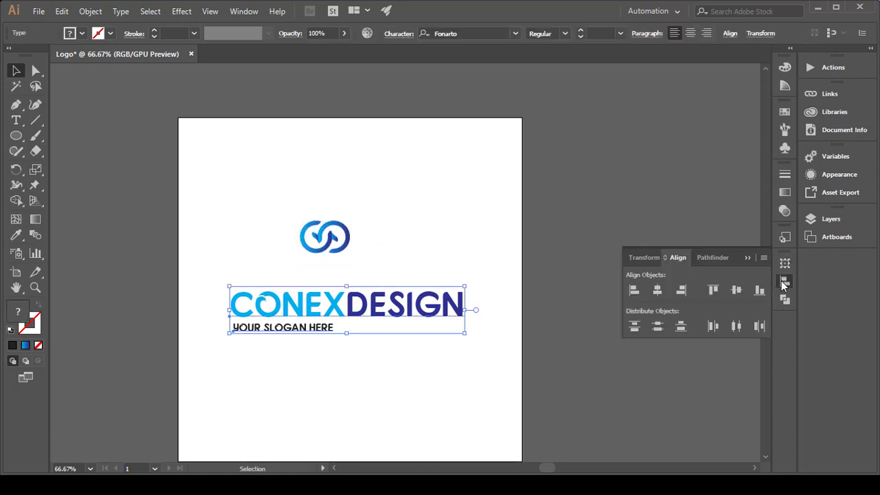
pyautogui.click(657, 291)
pyautogui.click(495, 238)
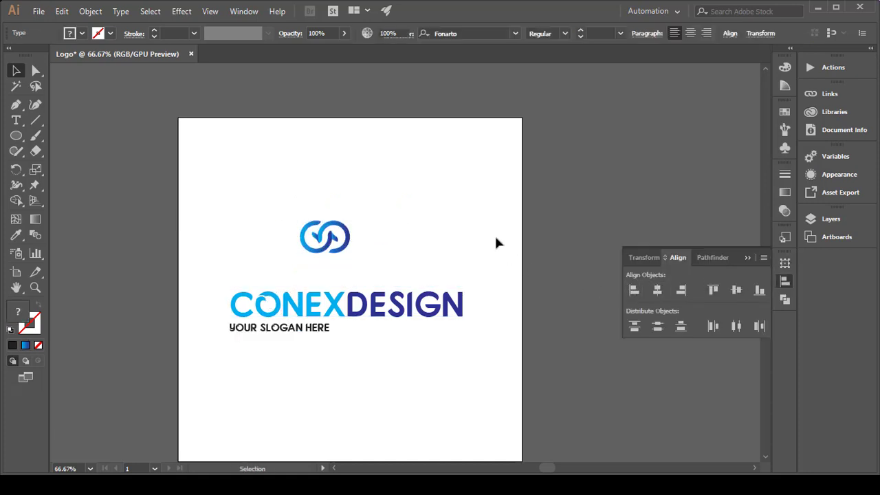
# Move the text block to the right and place the ring symbol beside its left end, enlarged to match the block's height
pyautogui.click(272, 303)
pyautogui.moveTo(325, 309); pyautogui.dragTo(396, 297)
pyautogui.click(344, 241)
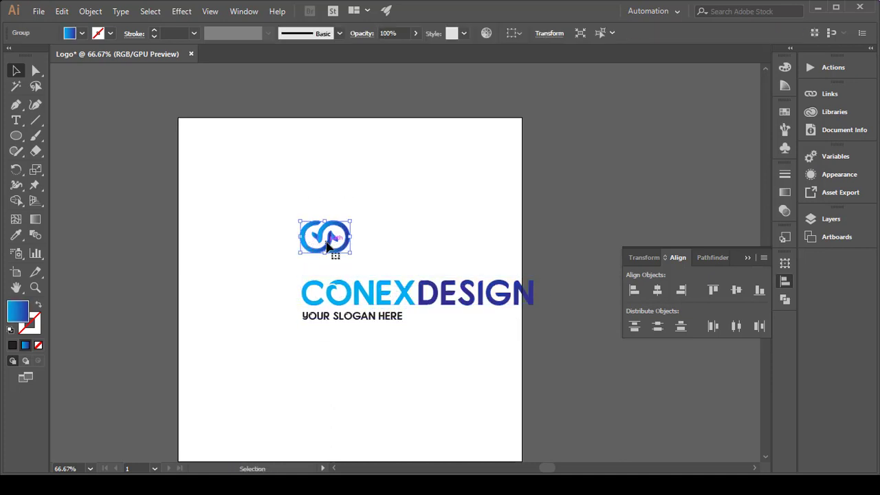
pyautogui.moveTo(327, 243); pyautogui.dragTo(260, 311)
pyautogui.click(342, 265)
# Align the ring symbol and the text block on their vertical centres and deselect them
pyautogui.moveTo(279, 260); pyautogui.dragTo(360, 328)
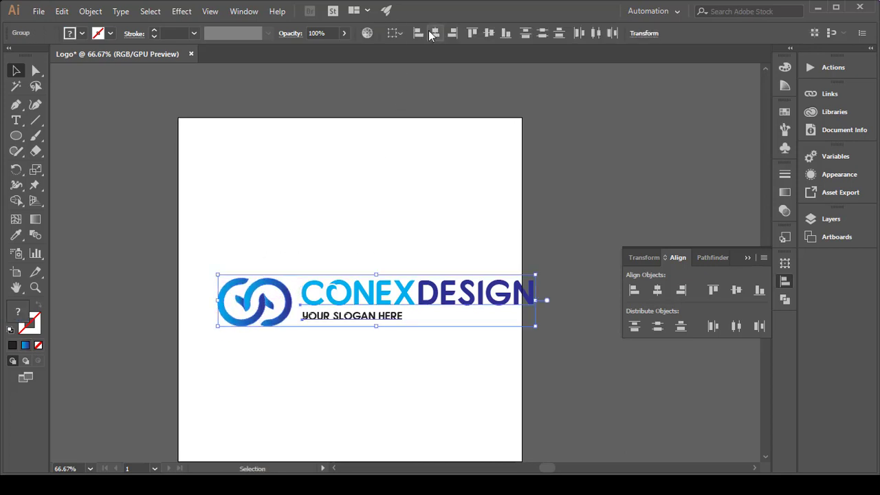
pyautogui.click(488, 33)
pyautogui.click(432, 176)
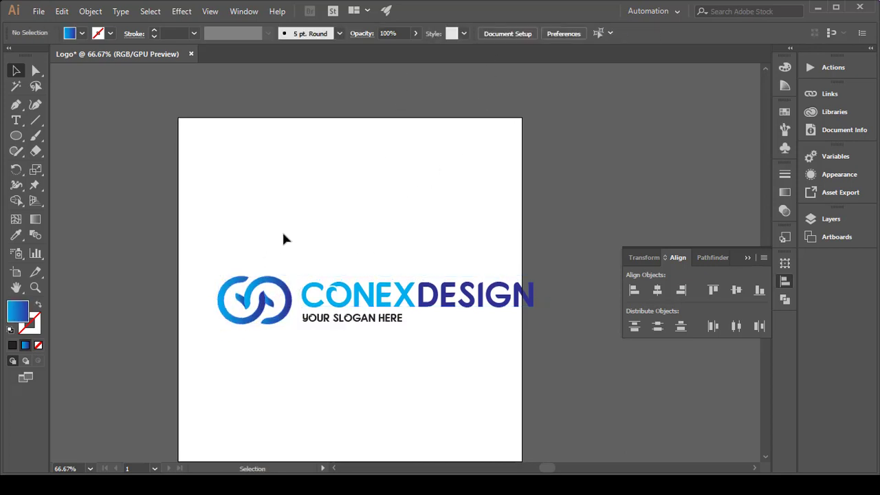
# Shrink the grouped horizontal logo to fit the artboard's upper half and duplicate it into the lower half
pyautogui.moveTo(326, 339); pyautogui.dragTo(327, 340)
pyautogui.moveTo(537, 301); pyautogui.dragTo(488, 278)
pyautogui.moveTo(352, 268); pyautogui.dragTo(349, 342)
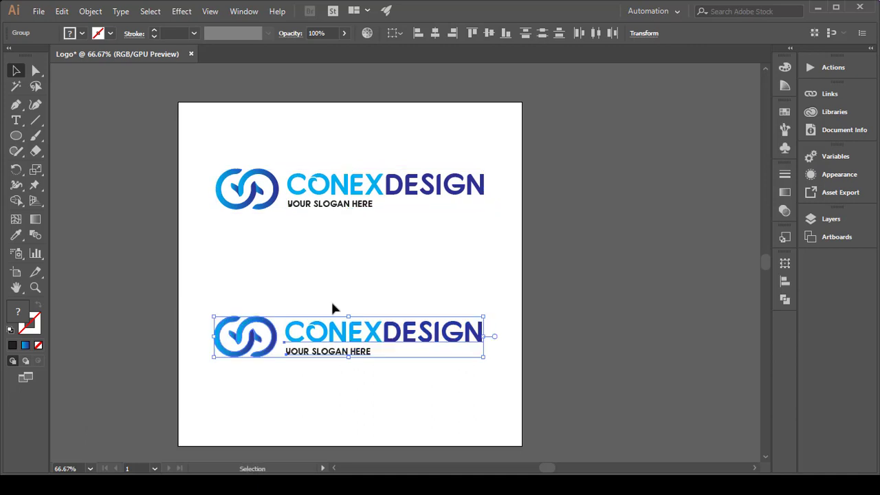
pyautogui.click(158, 226)
# Create a rectangle 800 px wide and 400 px high
pyautogui.moveTo(14, 136); pyautogui.dragTo(62, 131)
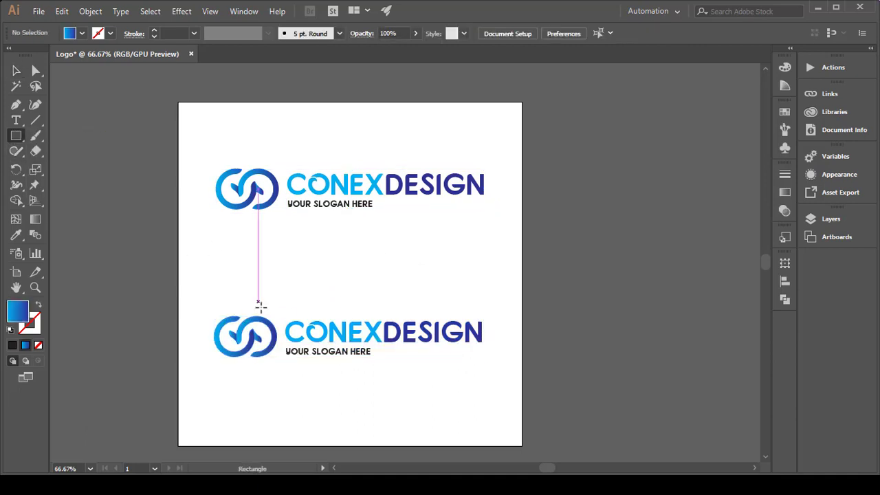
pyautogui.click(278, 267)
pyautogui.write('800')
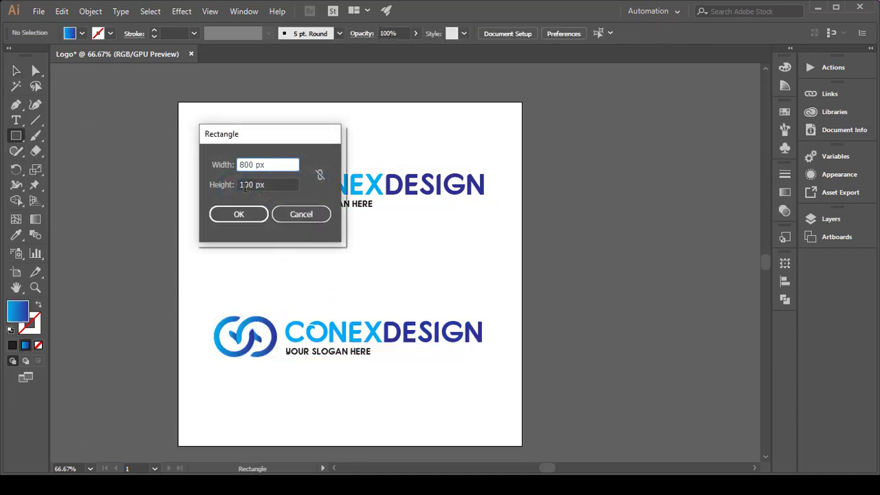
pyautogui.moveTo(243, 185); pyautogui.dragTo(230, 188)
pyautogui.write('4')
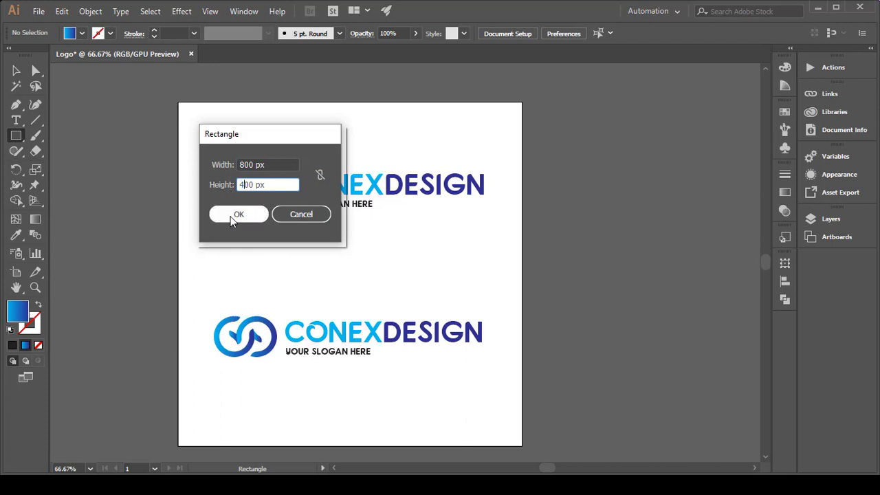
pyautogui.click(233, 214)
# Place the rectangle exactly over the artboard's lower half and send it to the back, behind the logo copy
pyautogui.click(16, 71)
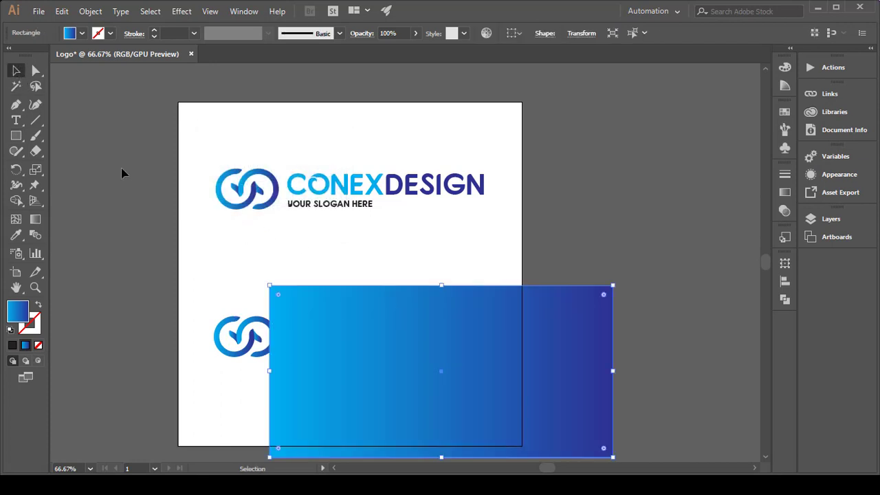
pyautogui.moveTo(372, 427); pyautogui.dragTo(303, 411)
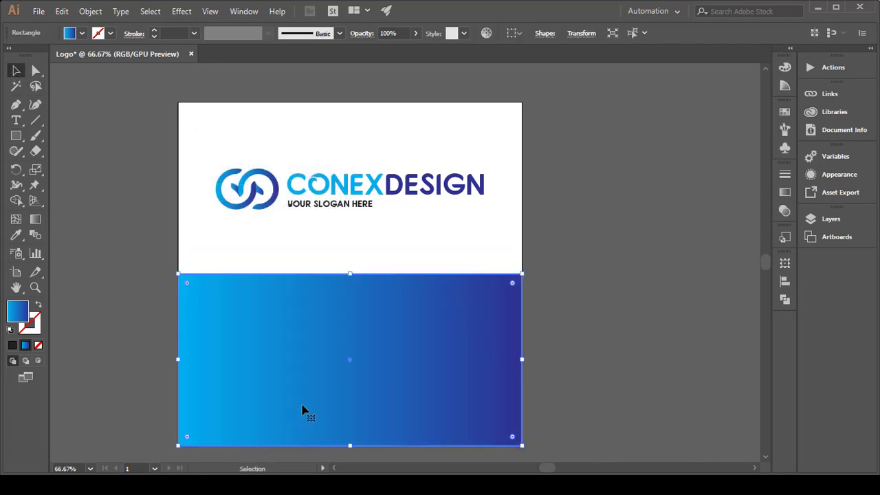
pyautogui.click(478, 249)
pyautogui.click(454, 324)
pyautogui.hotkey('ctrl', 'shift', '[')
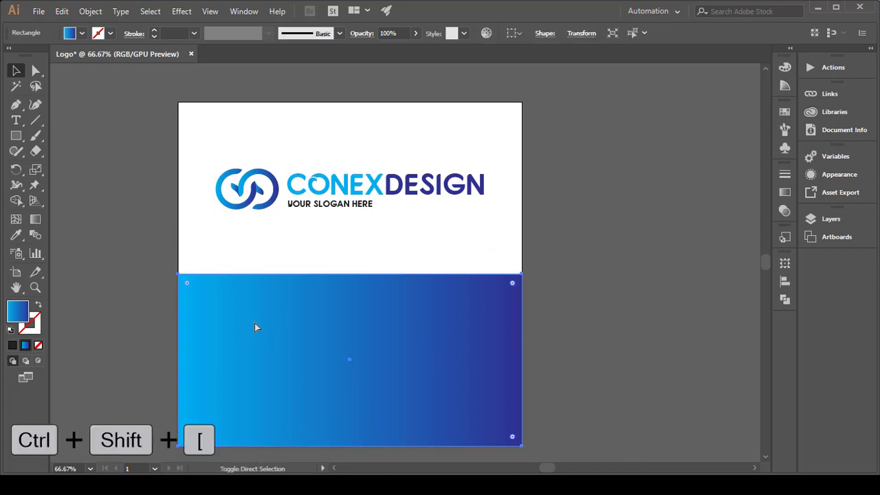
# Fill the background rectangle with dark navy blue and deselect it
pyautogui.click(82, 34)
pyautogui.click(117, 64)
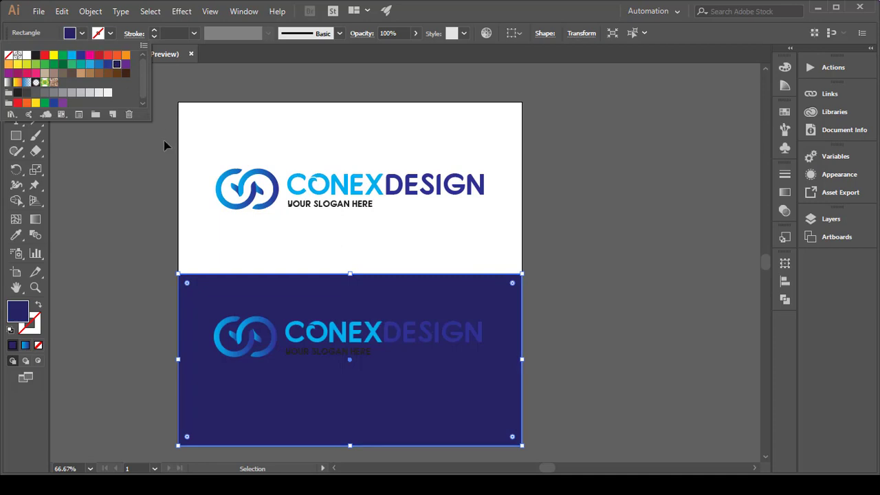
pyautogui.click(153, 210)
pyautogui.click(153, 210)
# Enter the lower logo's group and colour its YOUR SLOGAN HERE text white
pyautogui.scroll(1, 276, 350)
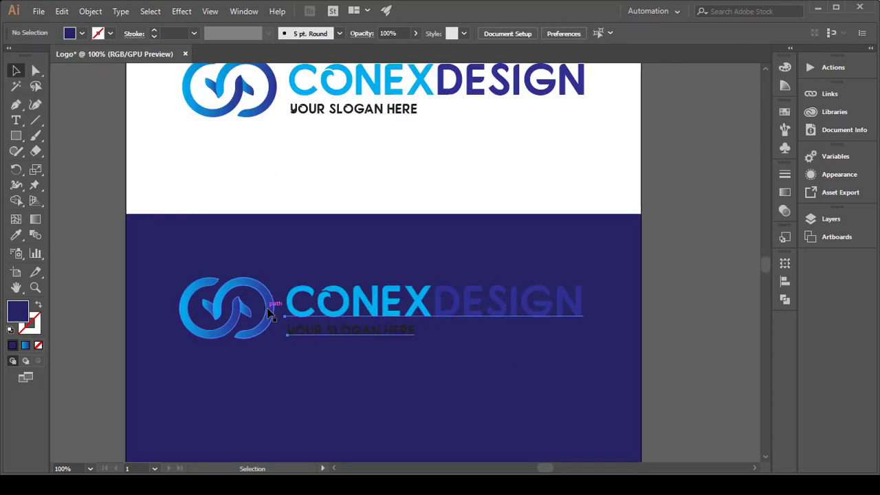
pyautogui.rightClick(268, 308)
pyautogui.doubleClick(301, 327)
pyautogui.click(308, 330)
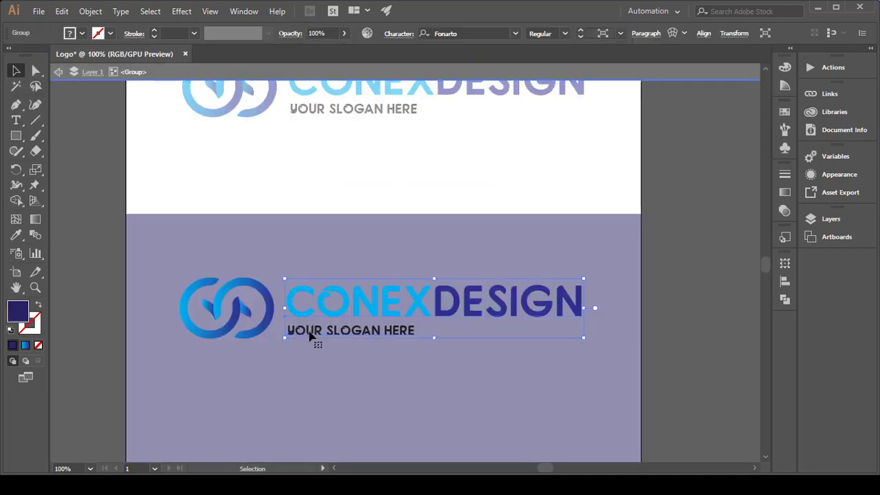
pyautogui.click(16, 120)
pyautogui.moveTo(290, 330); pyautogui.dragTo(384, 331)
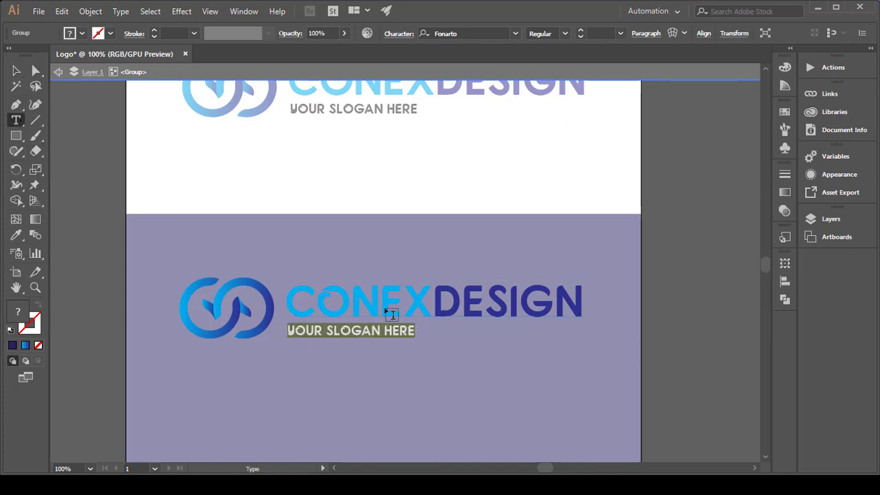
pyautogui.click(82, 33)
pyautogui.click(28, 55)
# Colour the letters DESIGN in the lower logo white
pyautogui.click(436, 298)
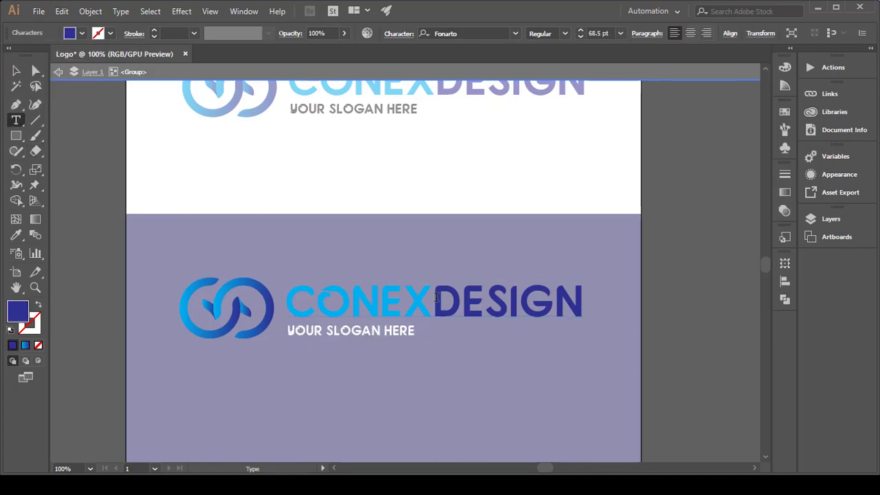
pyautogui.moveTo(436, 297); pyautogui.dragTo(591, 297)
pyautogui.click(81, 33)
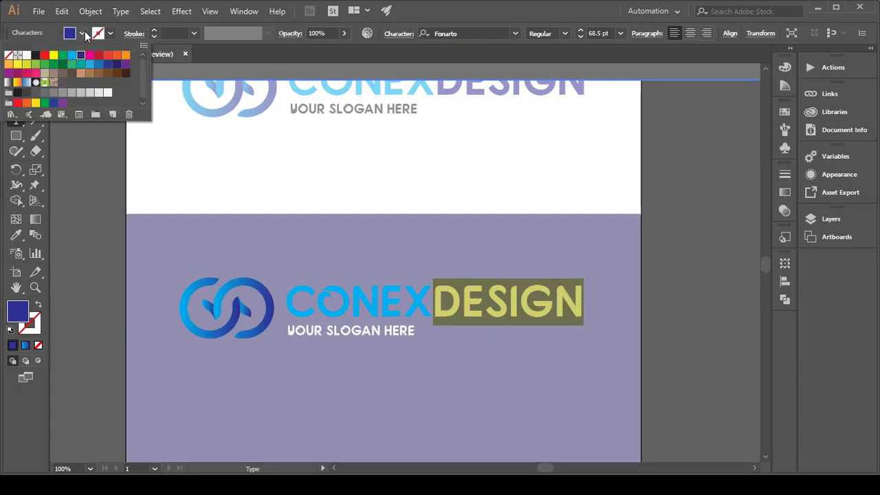
pyautogui.click(27, 55)
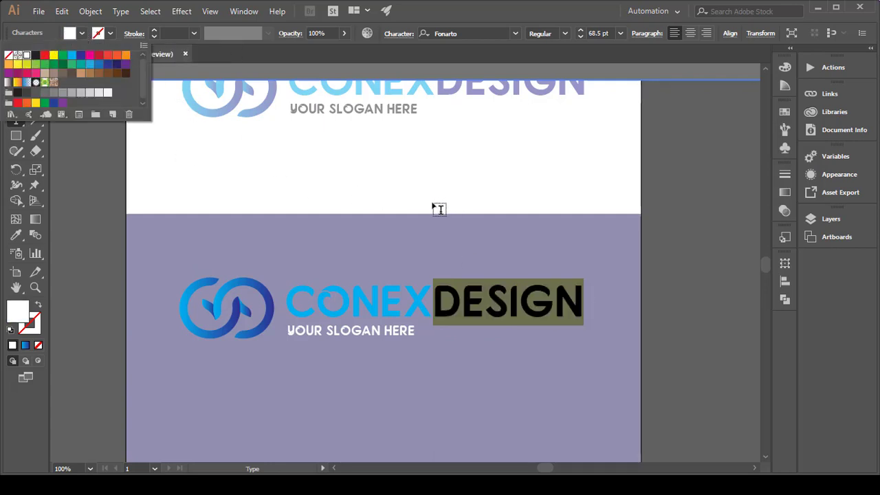
pyautogui.click(96, 195)
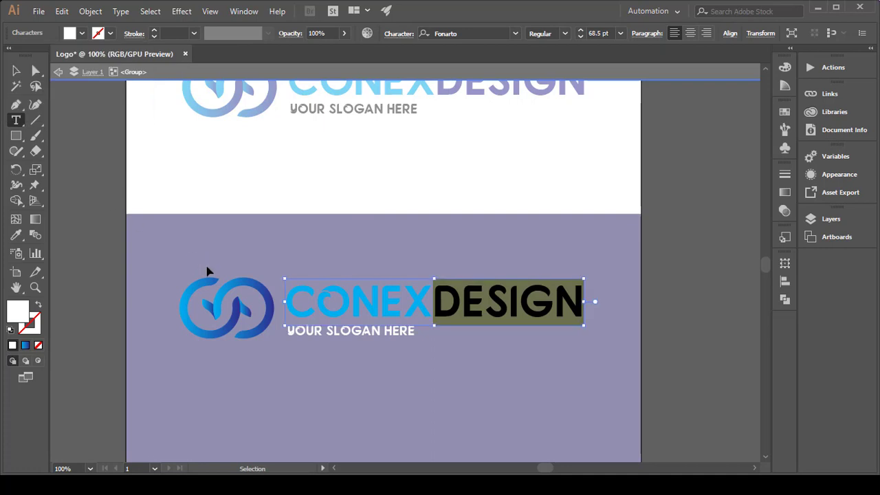
# Change the dark blue end stop of the right ring's gradient in the lower logo to white and exit the group
pyautogui.keyDown('ctrl'); pyautogui.click(232, 292); pyautogui.keyUp('ctrl')
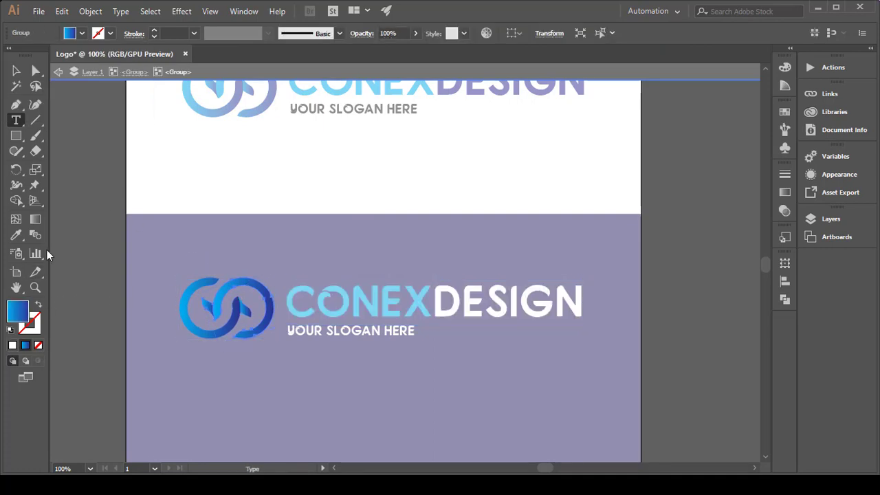
pyautogui.click(36, 220)
pyautogui.doubleClick(36, 220)
pyautogui.doubleClick(747, 271)
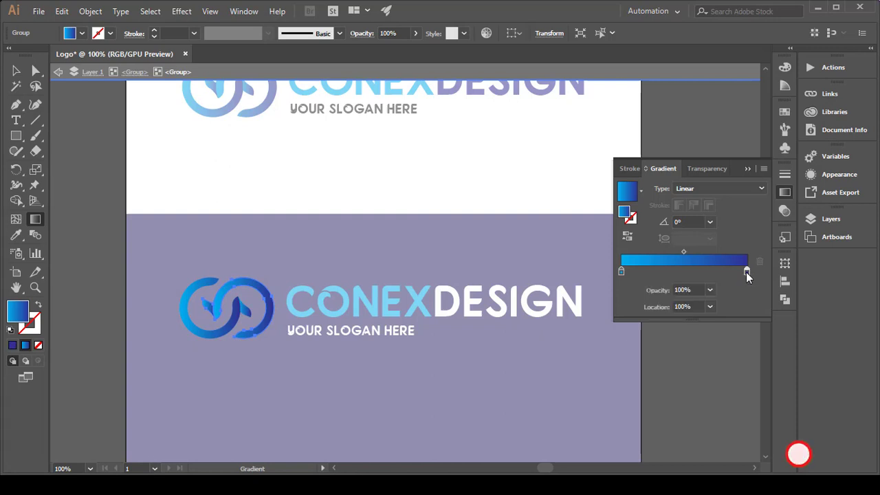
pyautogui.click(598, 312)
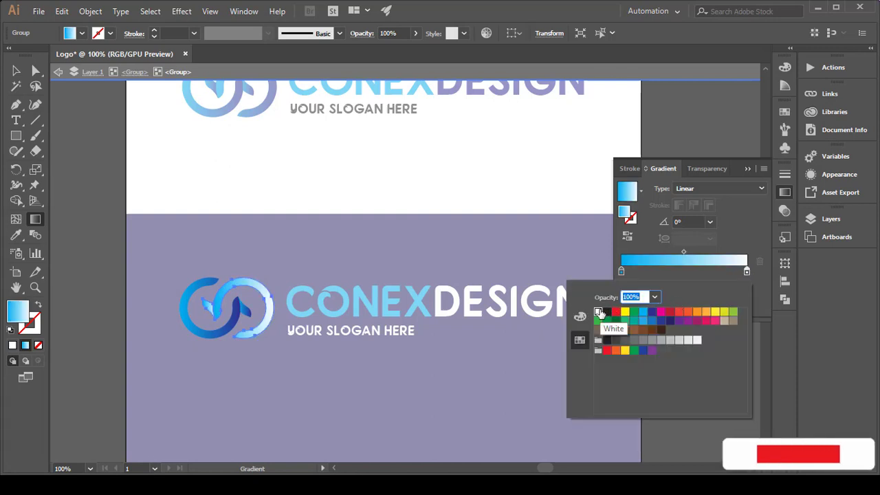
pyautogui.press('Return')
pyautogui.press('v')
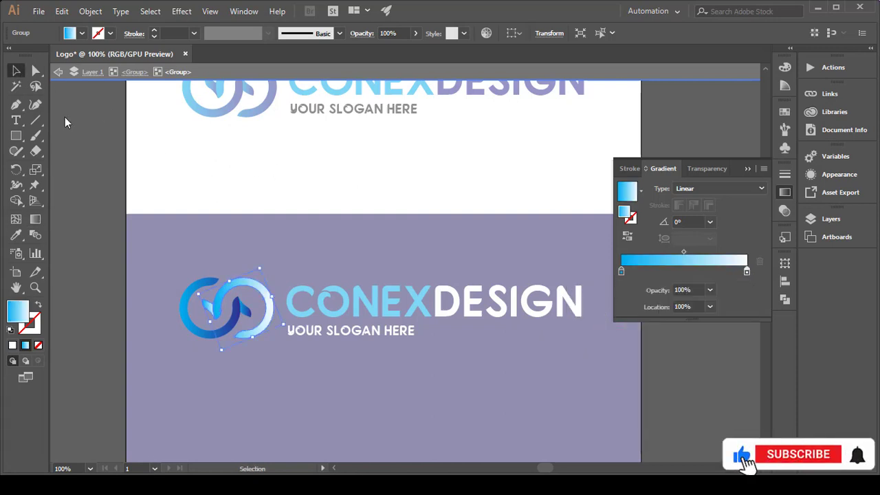
pyautogui.doubleClick(104, 183)
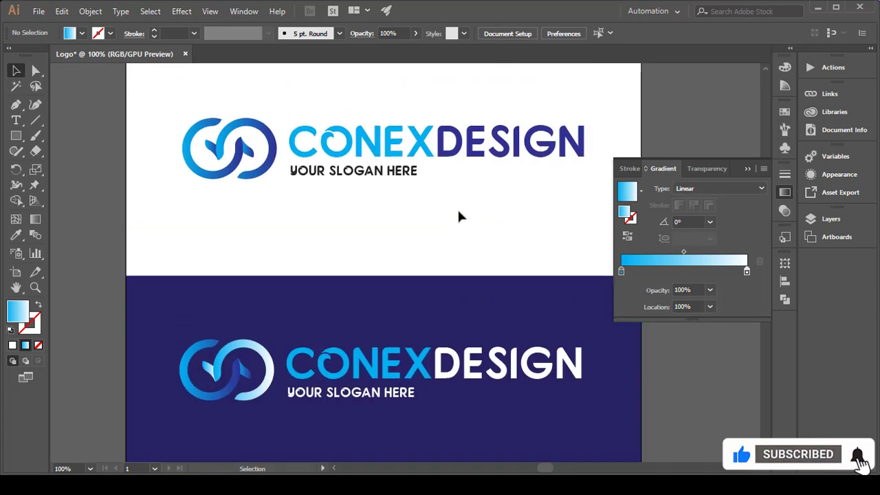
# Create an 800 by 800 px rectangle for the full artboard background
pyautogui.click(749, 169)
pyautogui.scroll(1, 676, 210)
pyautogui.scroll(-1, 676, 209)
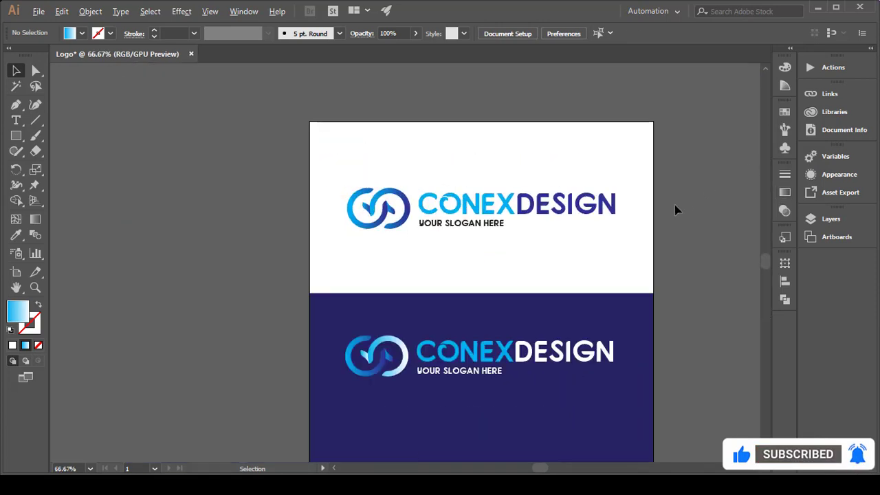
pyautogui.scroll(-1, 676, 209)
pyautogui.press('m')
pyautogui.click(246, 165)
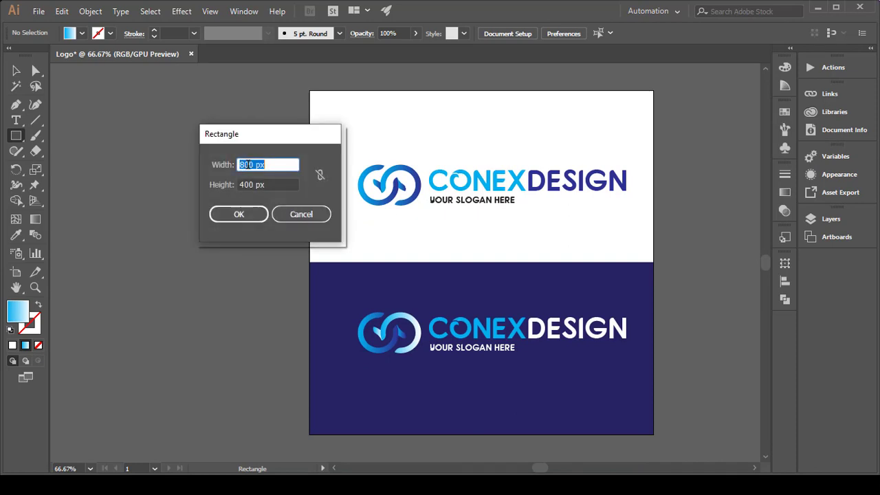
pyautogui.moveTo(245, 184); pyautogui.dragTo(236, 190)
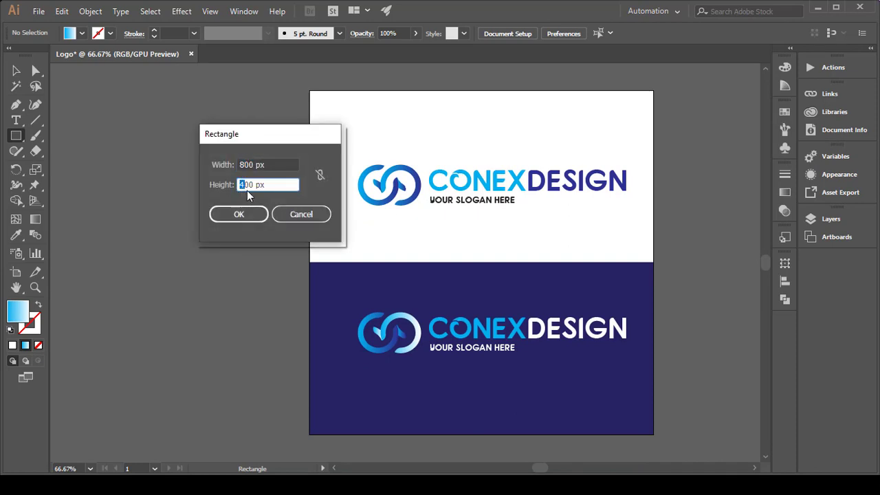
pyautogui.write('8')
pyautogui.press('Return')
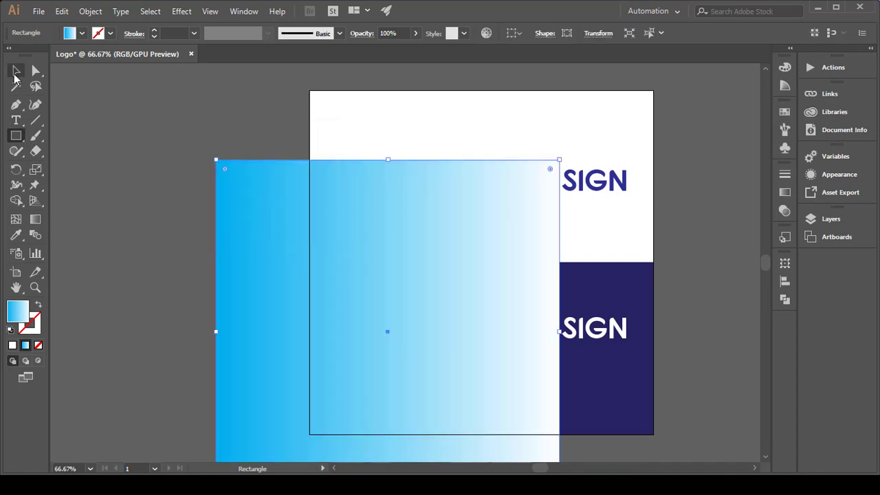
# Move the new square over the whole artboard and send it behind both logos and the navy rectangle
pyautogui.click(16, 71)
pyautogui.moveTo(260, 237); pyautogui.dragTo(444, 100)
pyautogui.hotkey('ctrl', 'shift', '[')
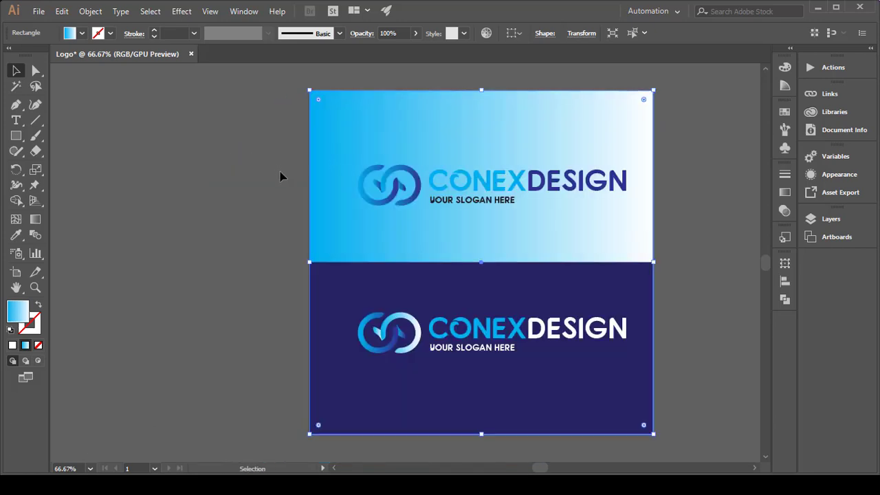
# Fill the full-artboard background square with white and deselect it
pyautogui.click(82, 34)
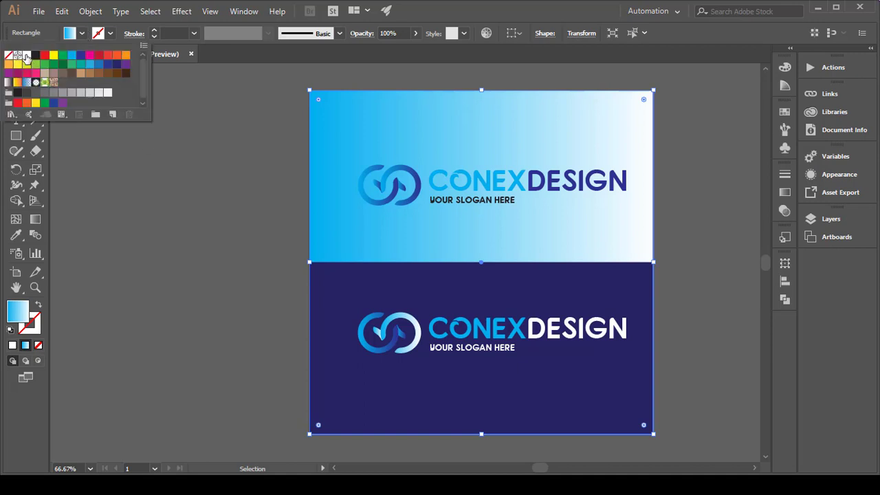
pyautogui.click(26, 56)
pyautogui.click(180, 166)
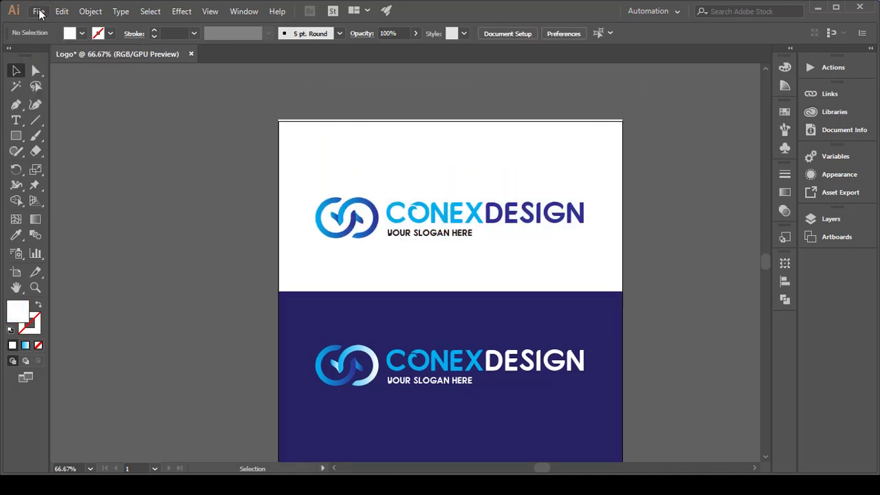
# Start saving the finished logo document with Save As
pyautogui.click(39, 12)
pyautogui.click(82, 130)
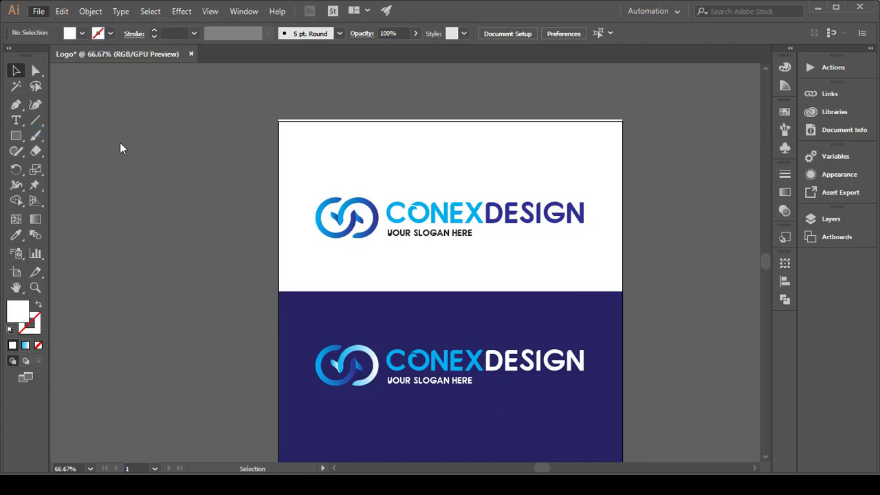